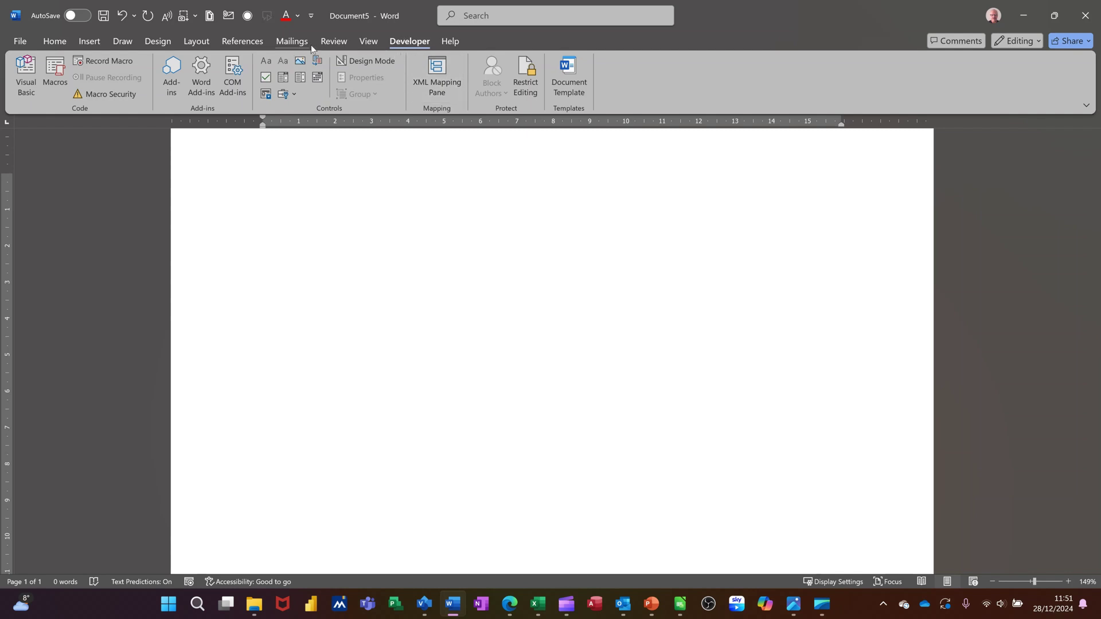
Keep the Developer tab enabled in the ribbon customisation settings.
right_click(363, 41)
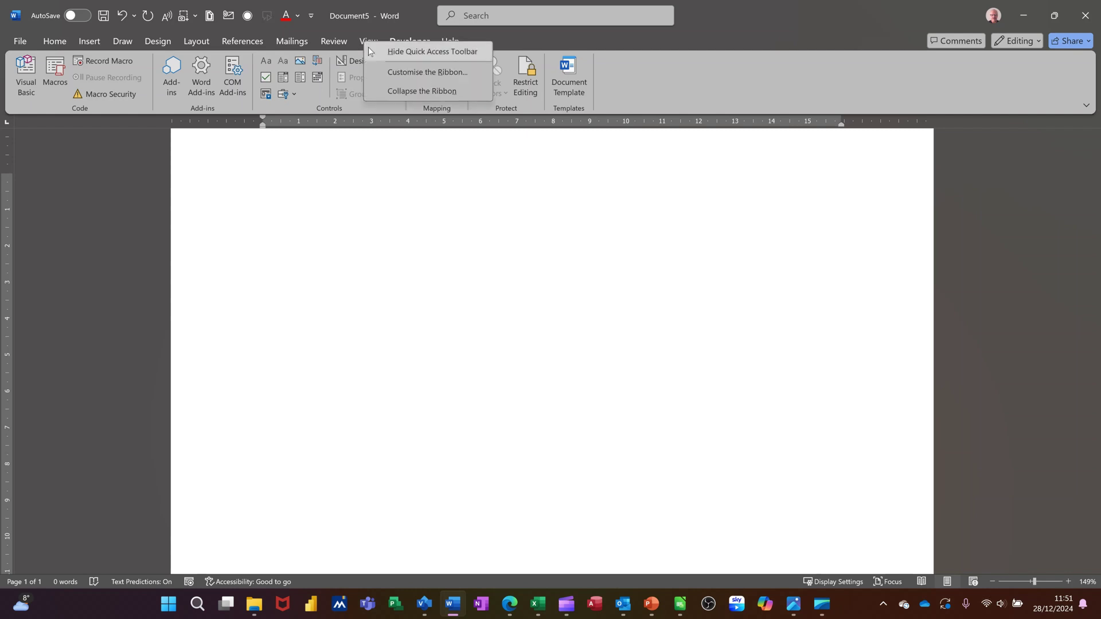
left_click(393, 72)
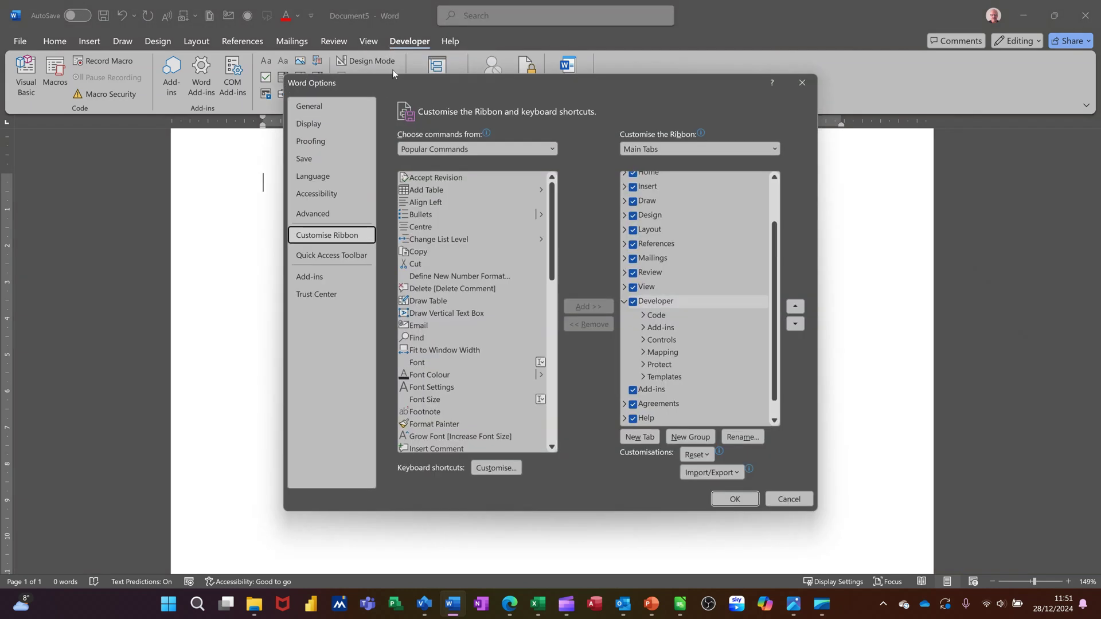
left_click(633, 302)
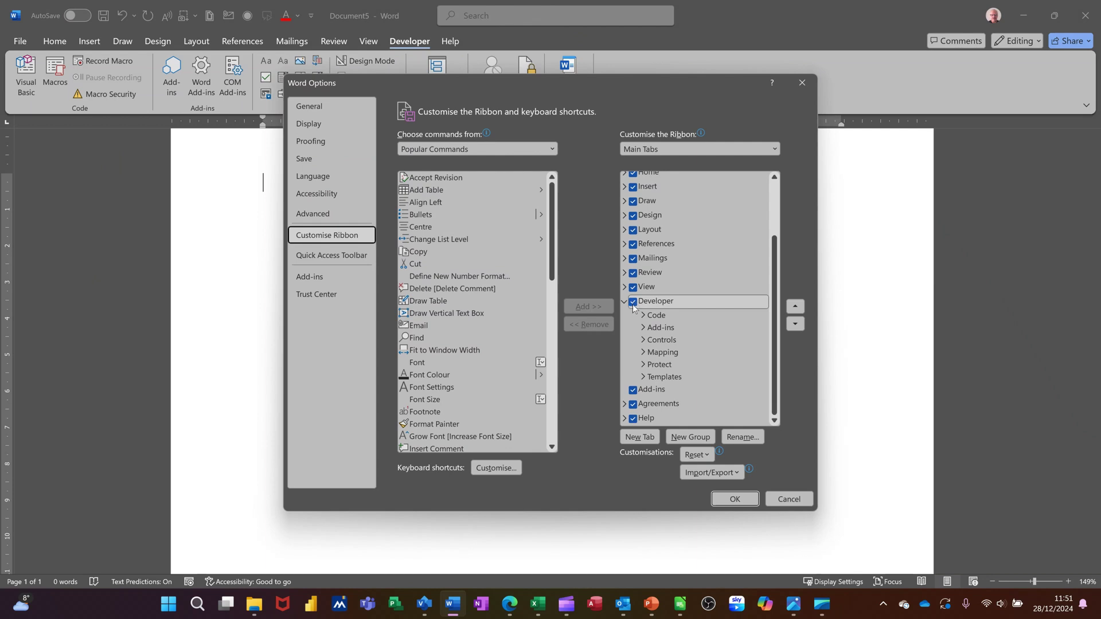
left_click(727, 500)
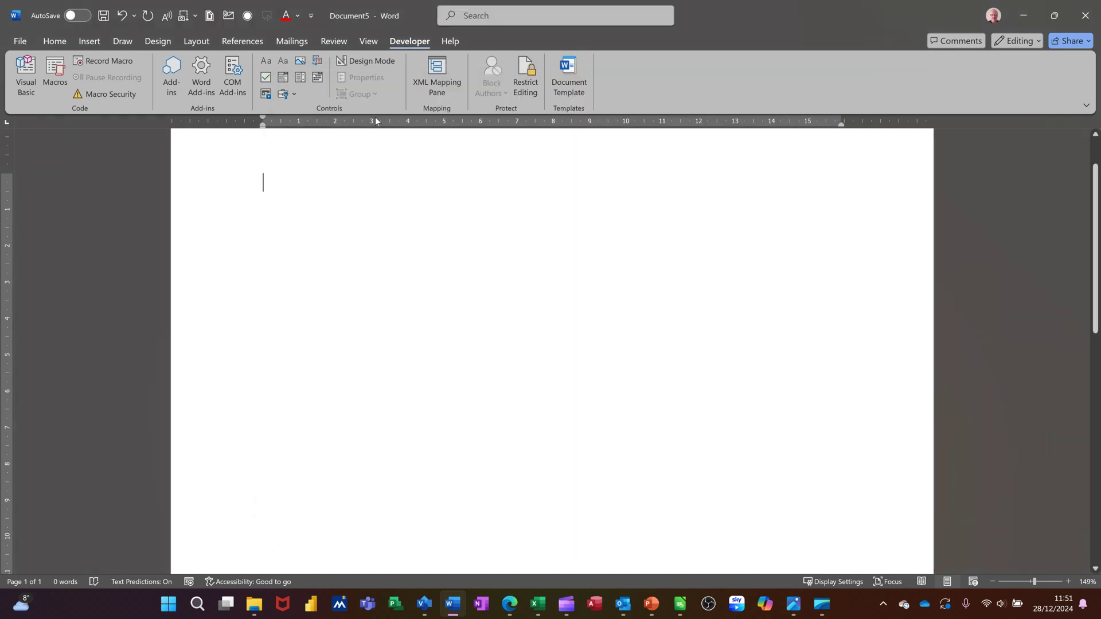
Insert a Rich Text control and, on the next line, a Plain Text control, then turn on Design Mode.
left_click(265, 61)
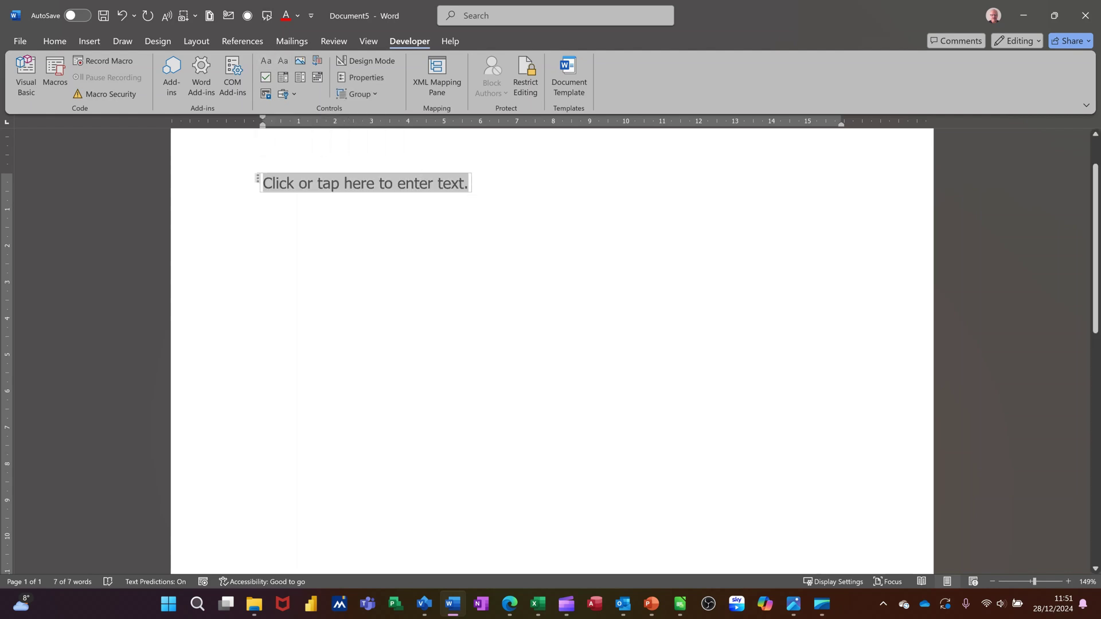
key("Right")
key("Return")
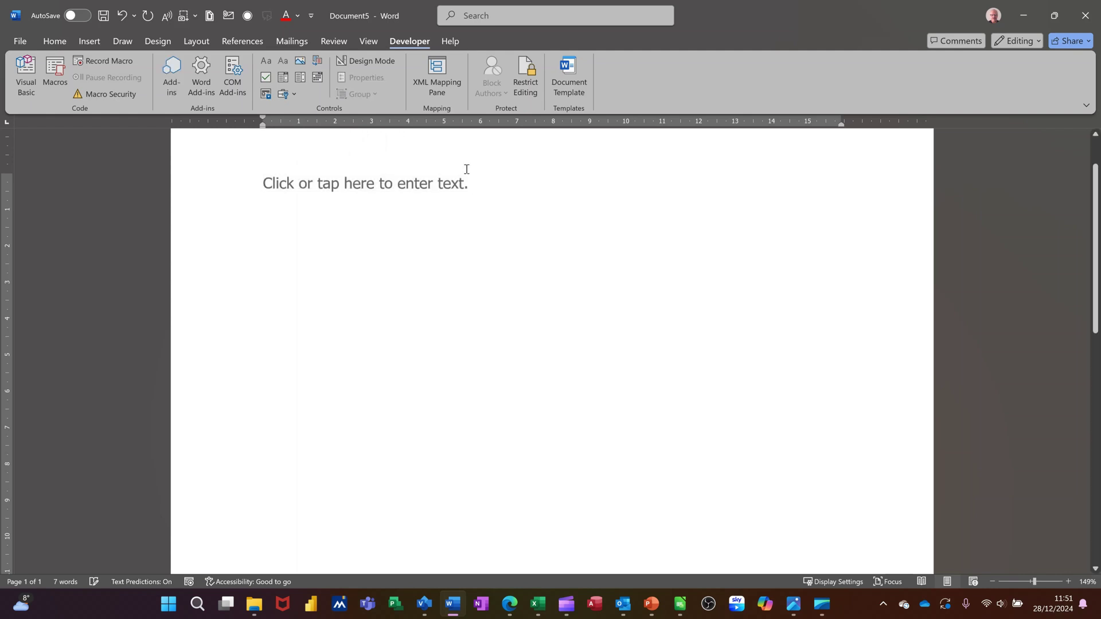
left_click(284, 64)
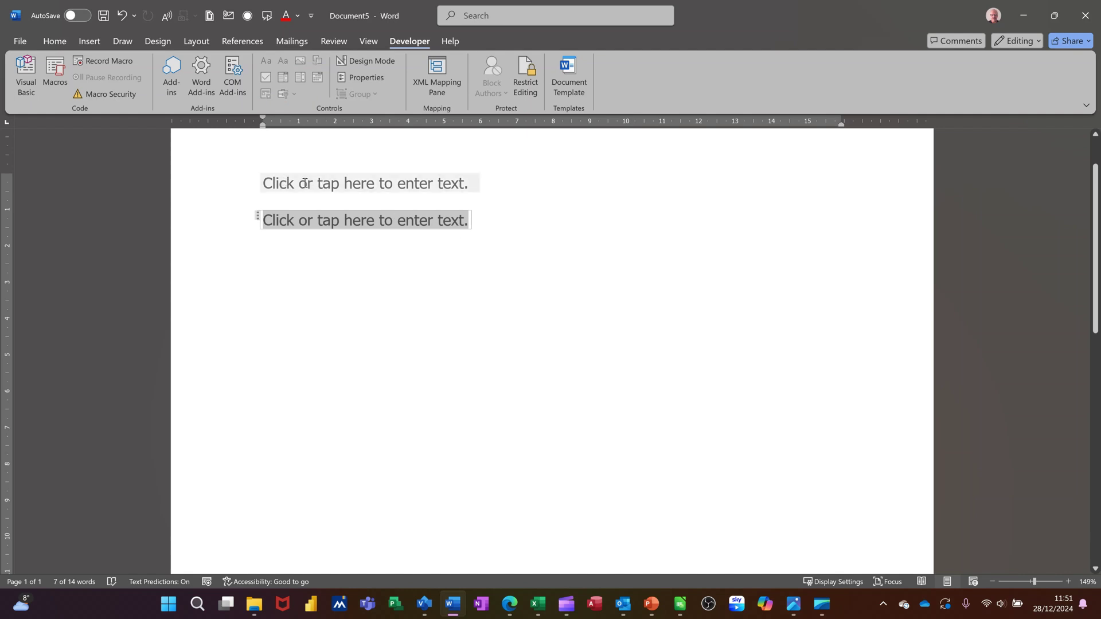
left_click(326, 184)
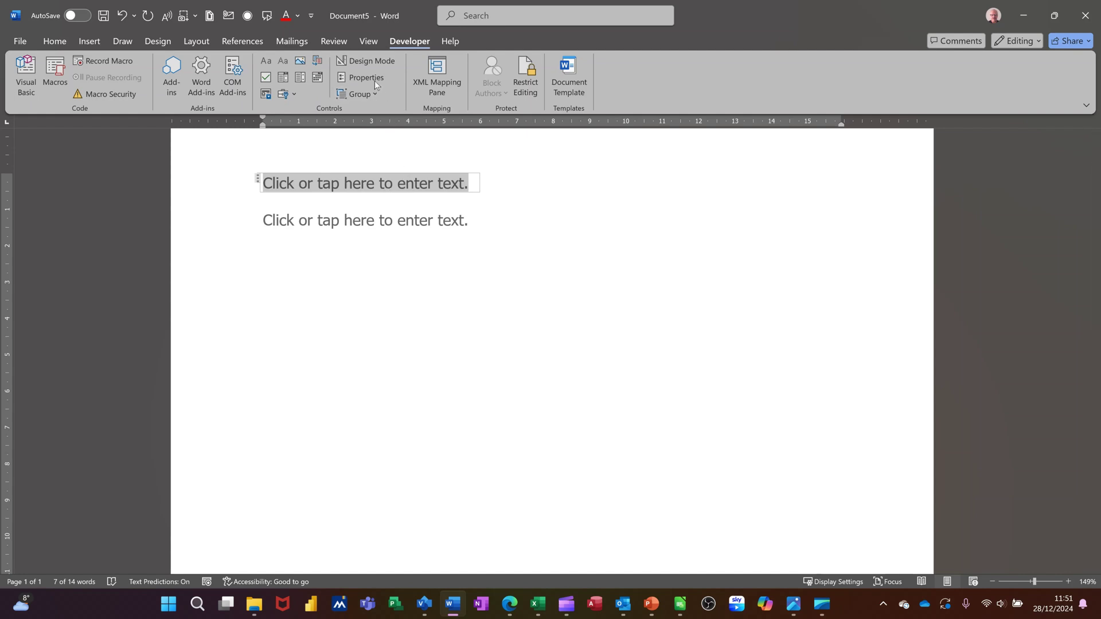
left_click(374, 62)
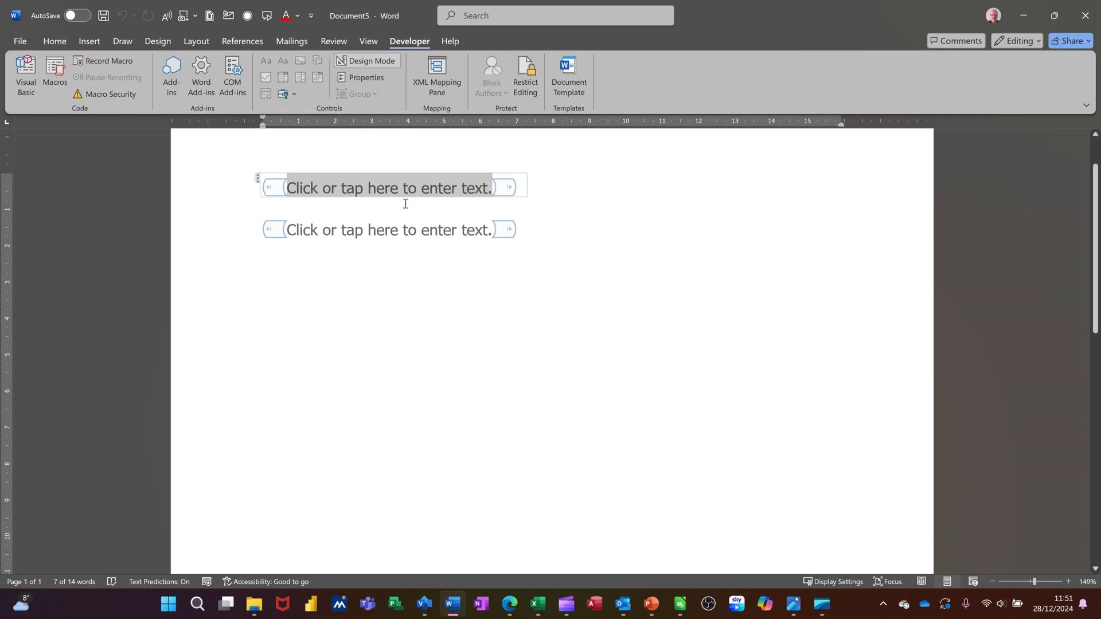
Replace the placeholders with 'Enter name' in the first control and 'Enter Age' in the second.
type("Enter name")
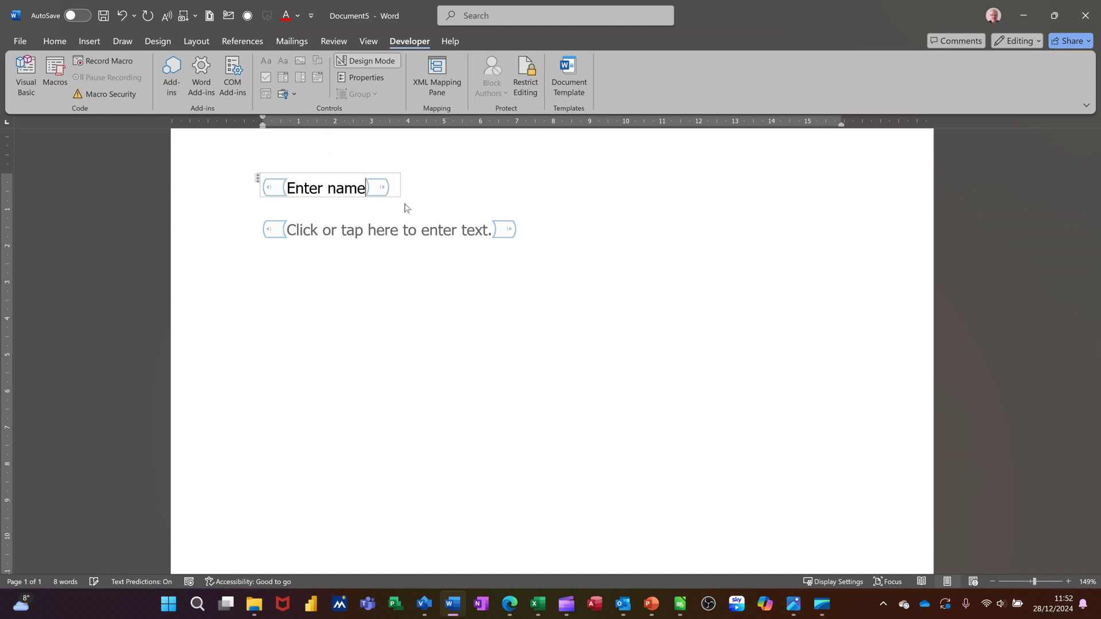
left_click(310, 230)
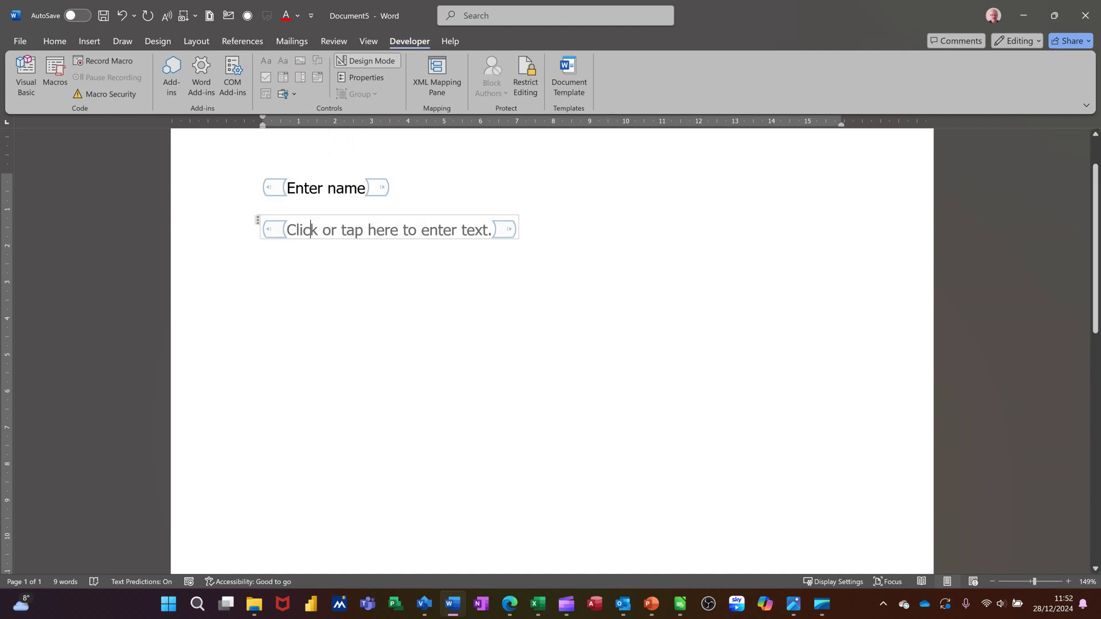
type("e")
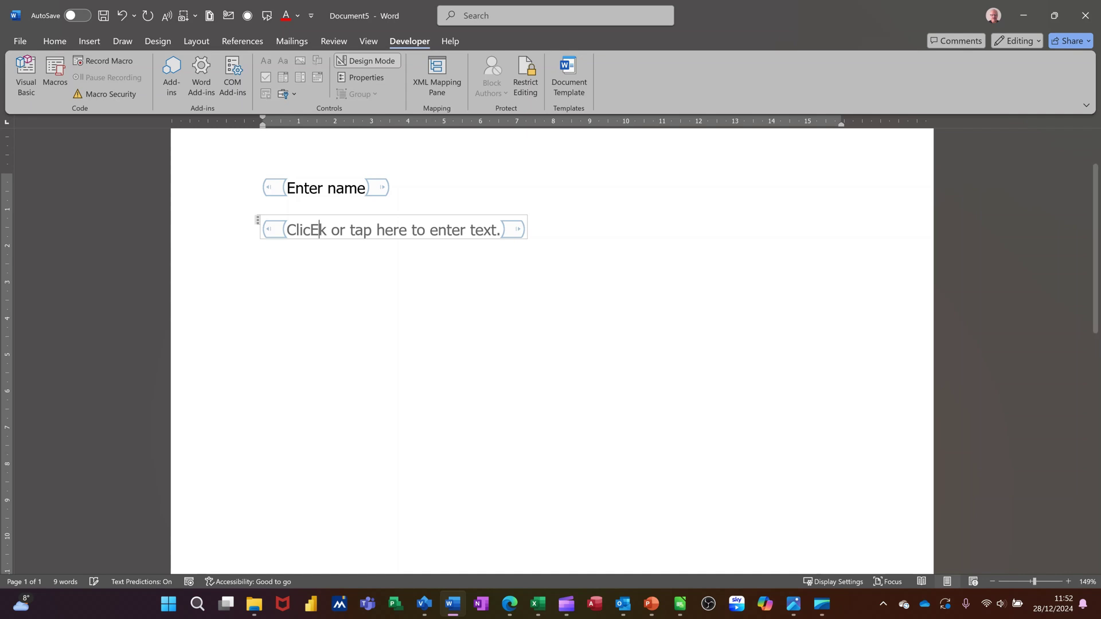
key("BackSpace")
key("BackSpace")
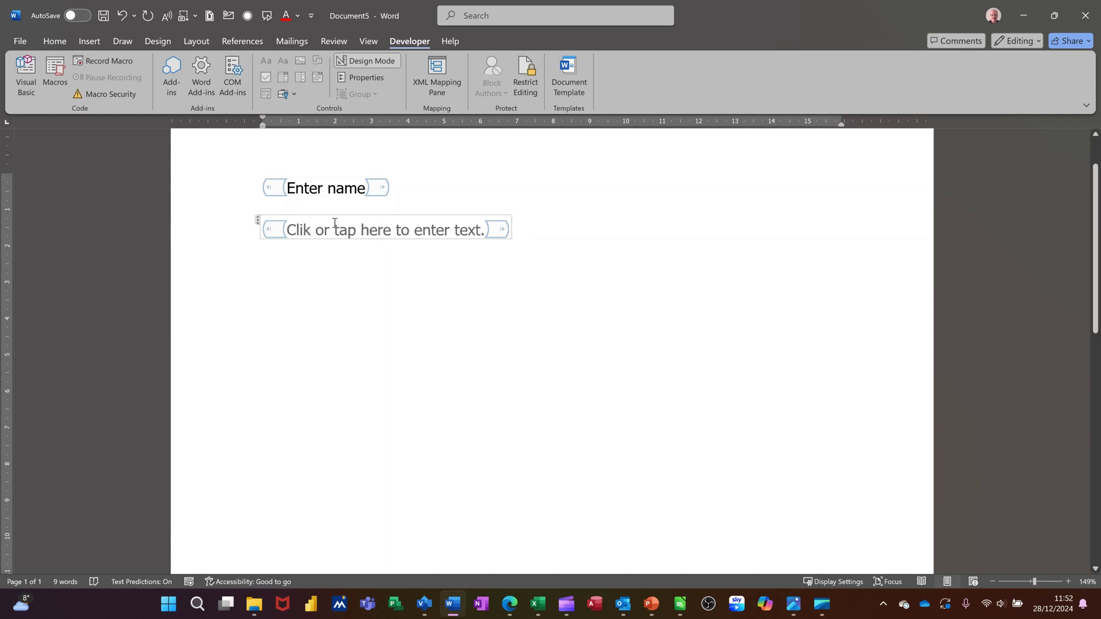
left_click_drag(288, 229, 485, 236)
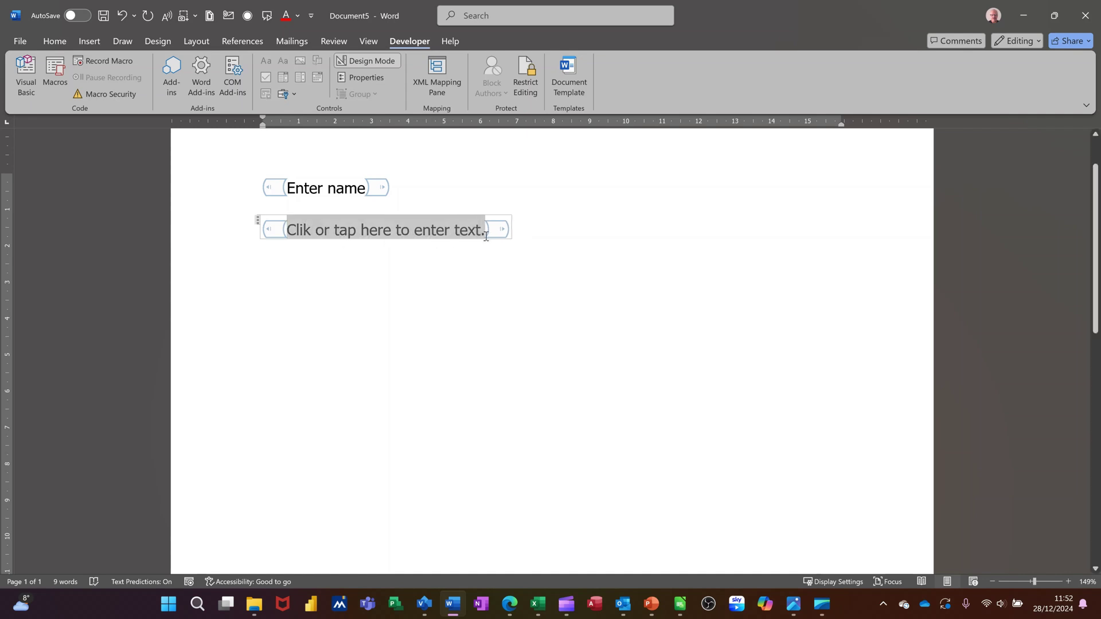
type("En")
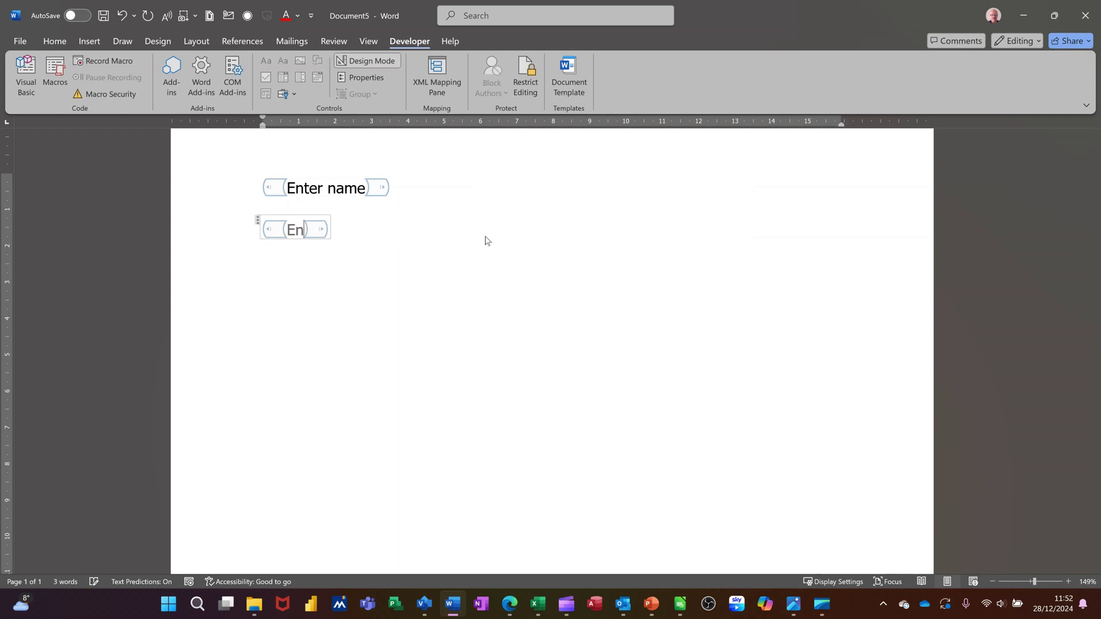
type("ter Age")
Title the second control 'Age' and the first 'Name' in Properties, then switch Design Mode off.
left_click(356, 78)
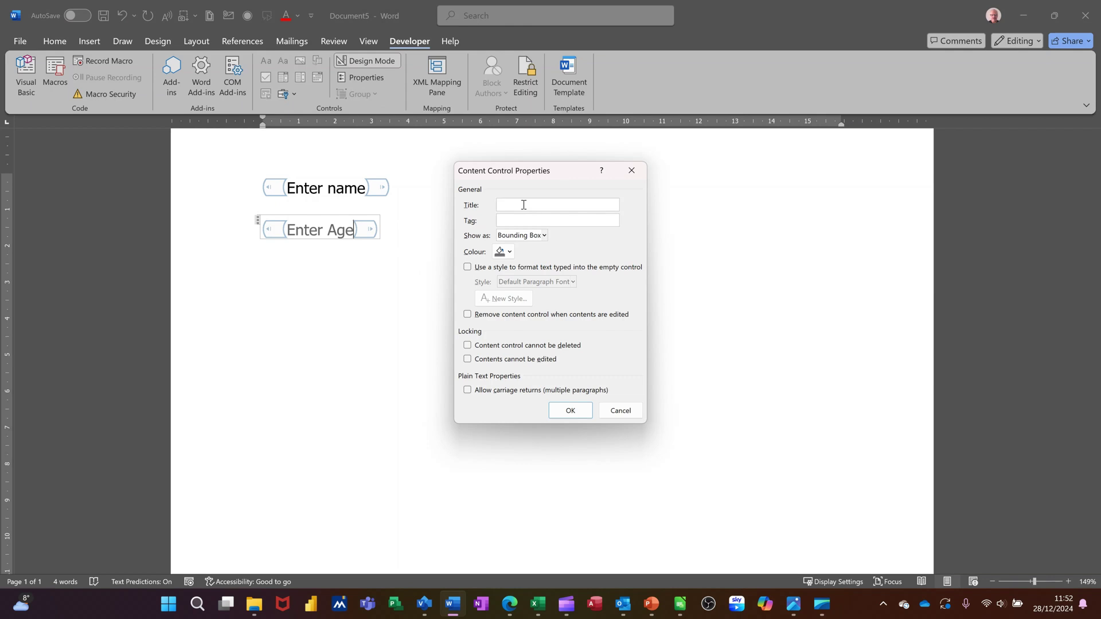
type("A")
left_click(568, 411)
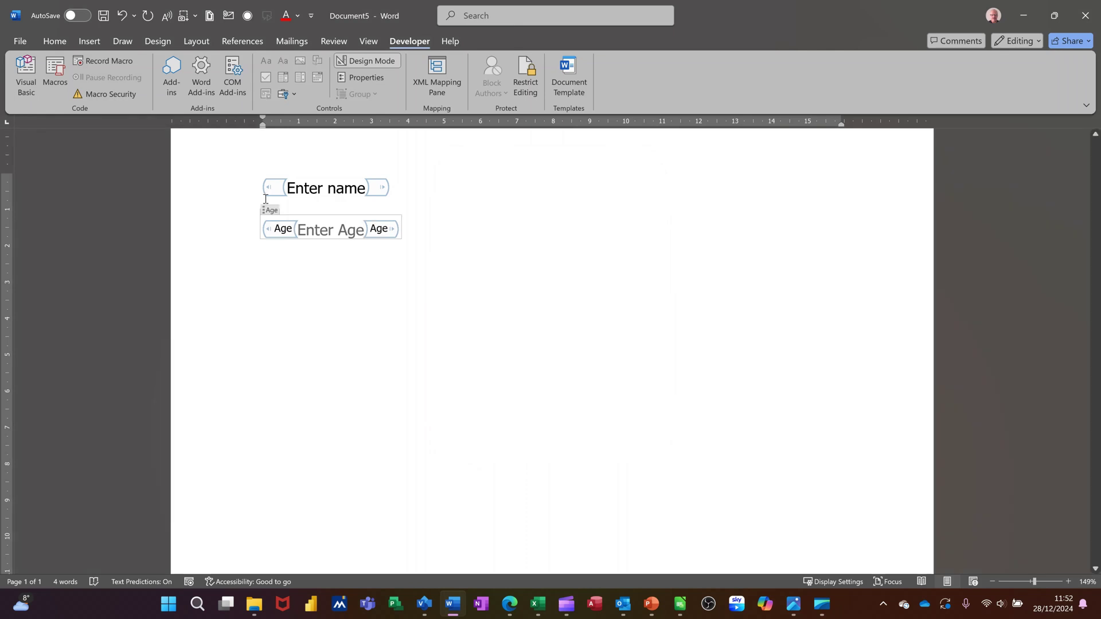
left_click(304, 188)
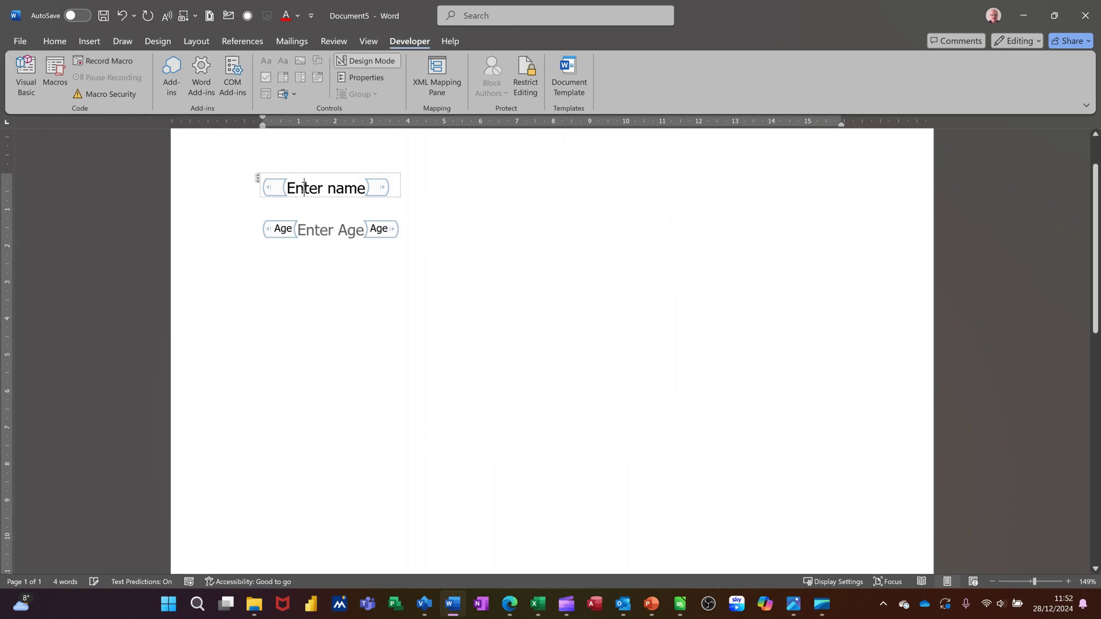
left_click(362, 77)
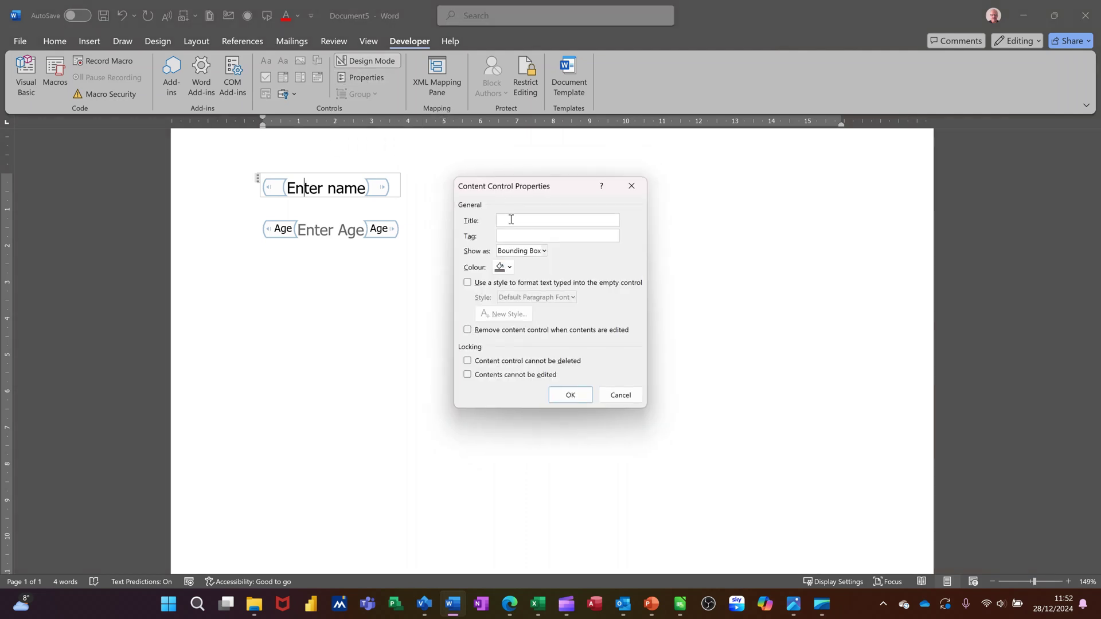
type("Name")
left_click(570, 395)
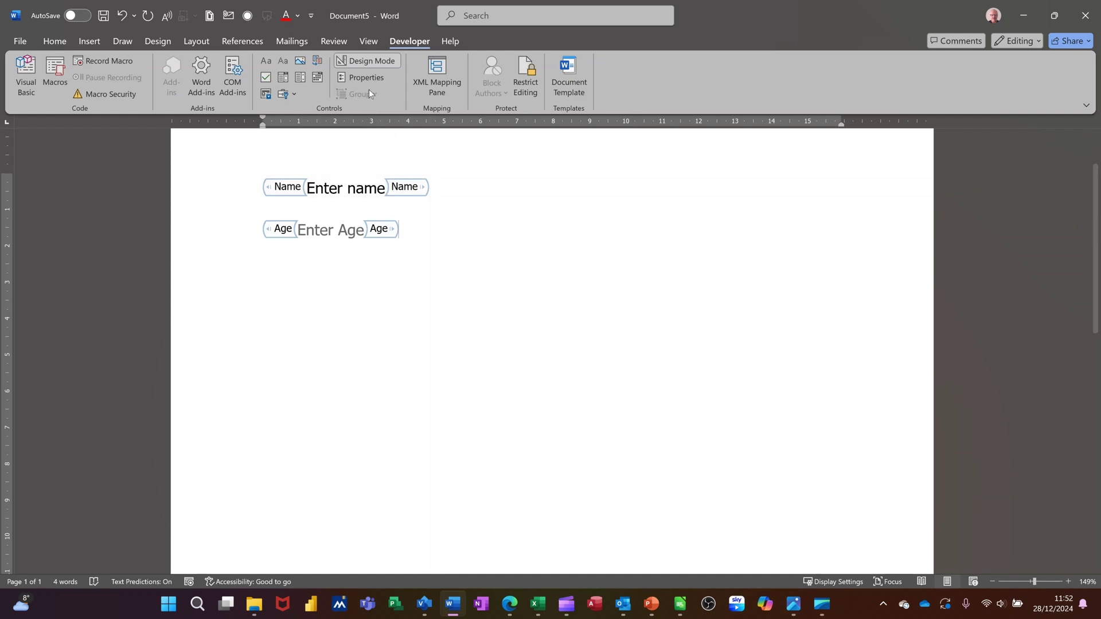
left_click(365, 61)
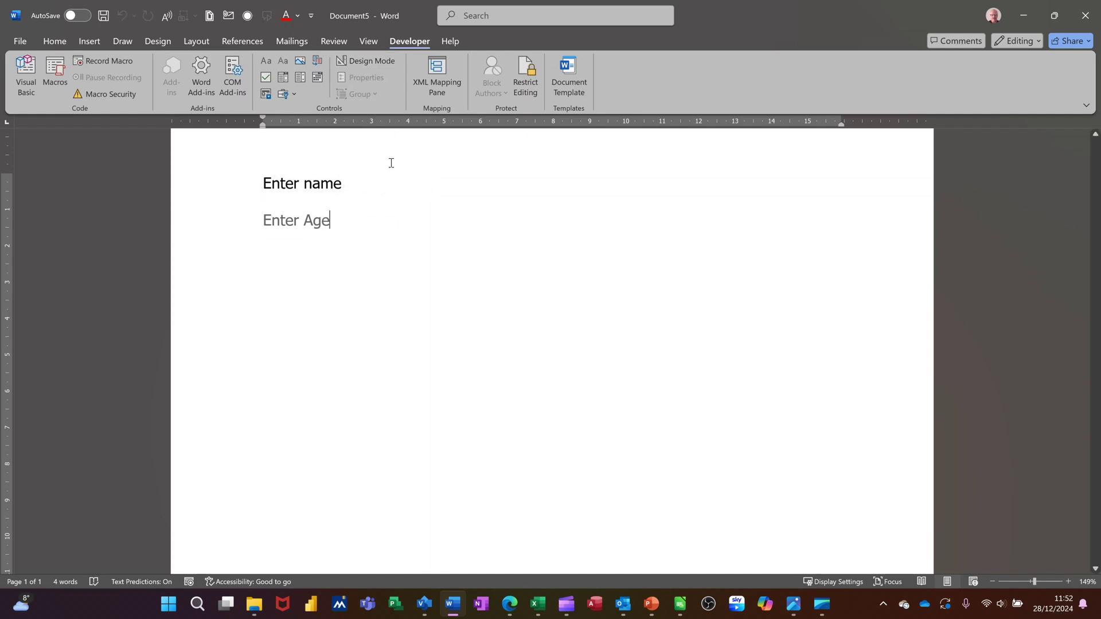
Check the Name and Age title tags, then add a new line after Enter Age.
left_click(287, 182)
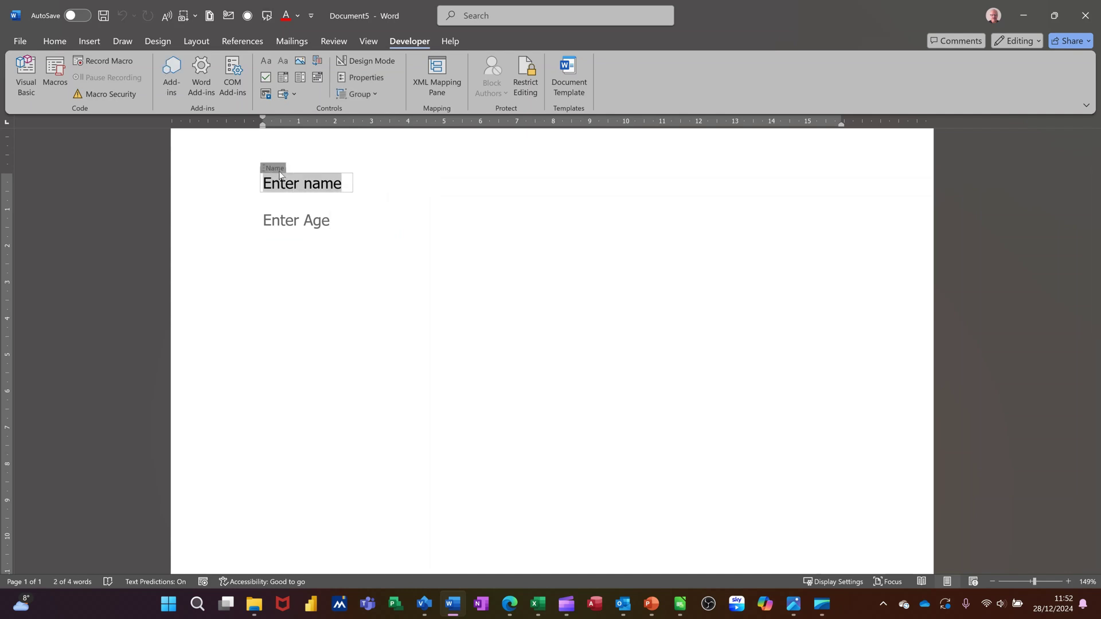
left_click(282, 222)
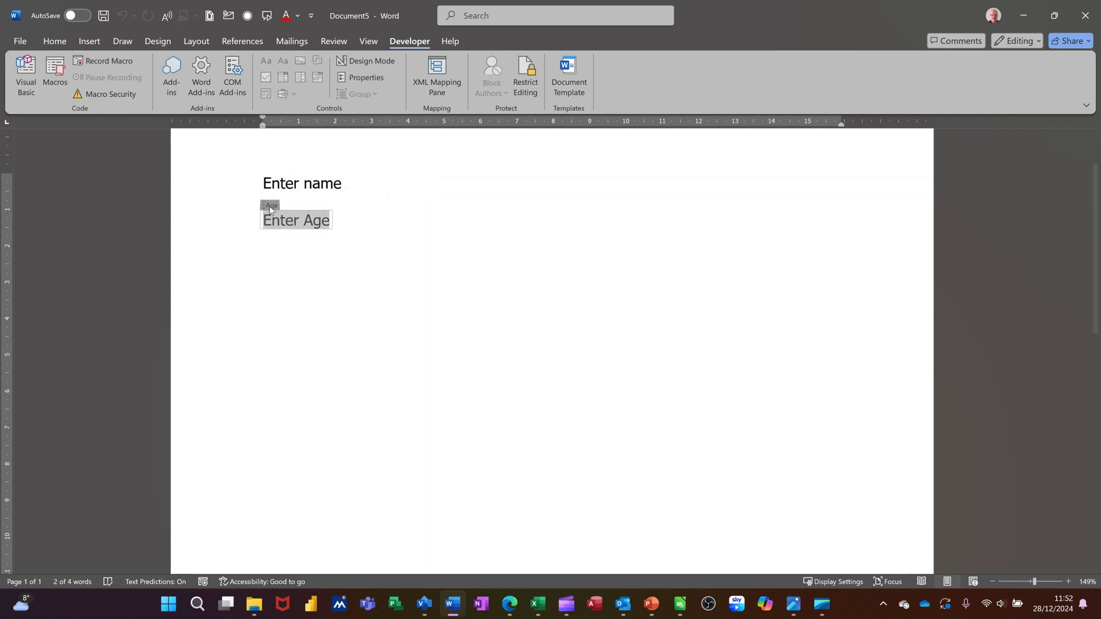
left_click(331, 220)
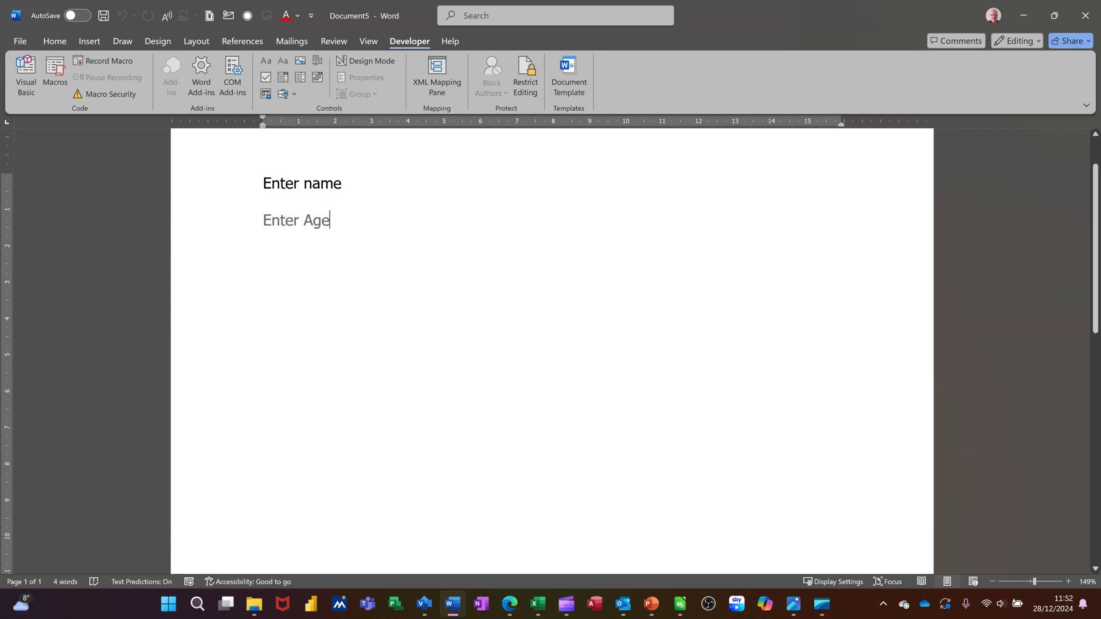
key("Return")
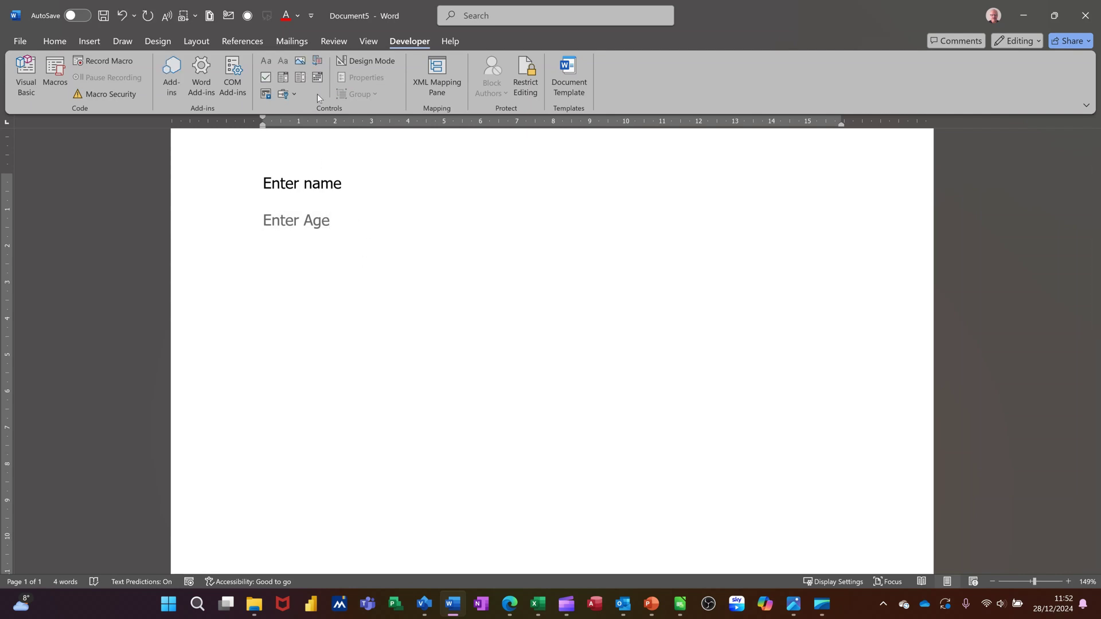
Insert a picture control and fill it with the 3D-glasses outline stock icon.
left_click(300, 64)
left_click(305, 290)
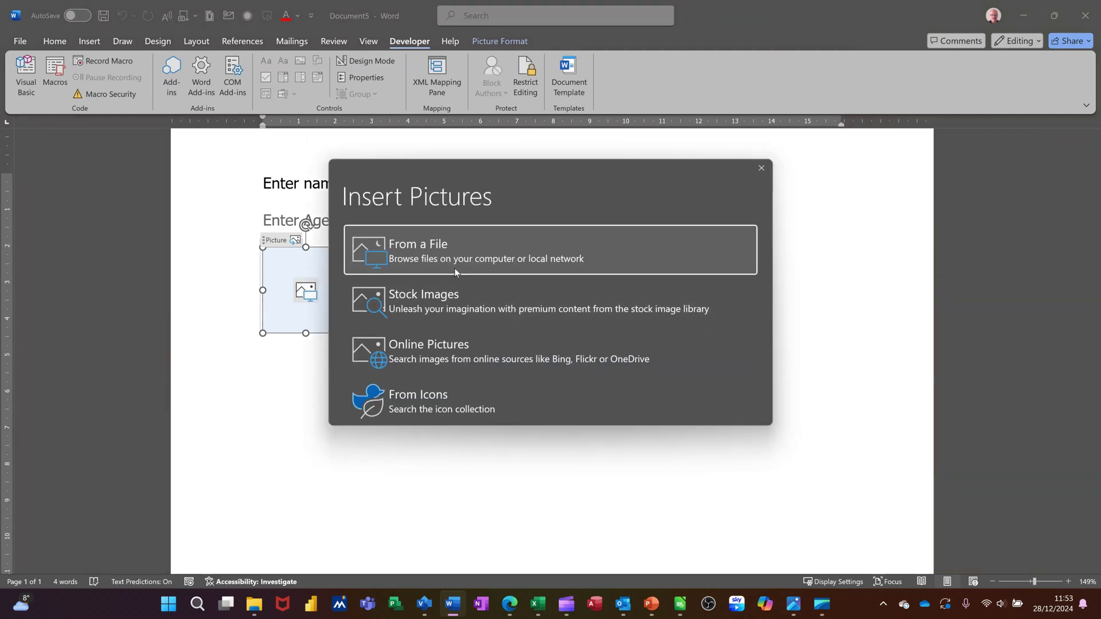
left_click(430, 310)
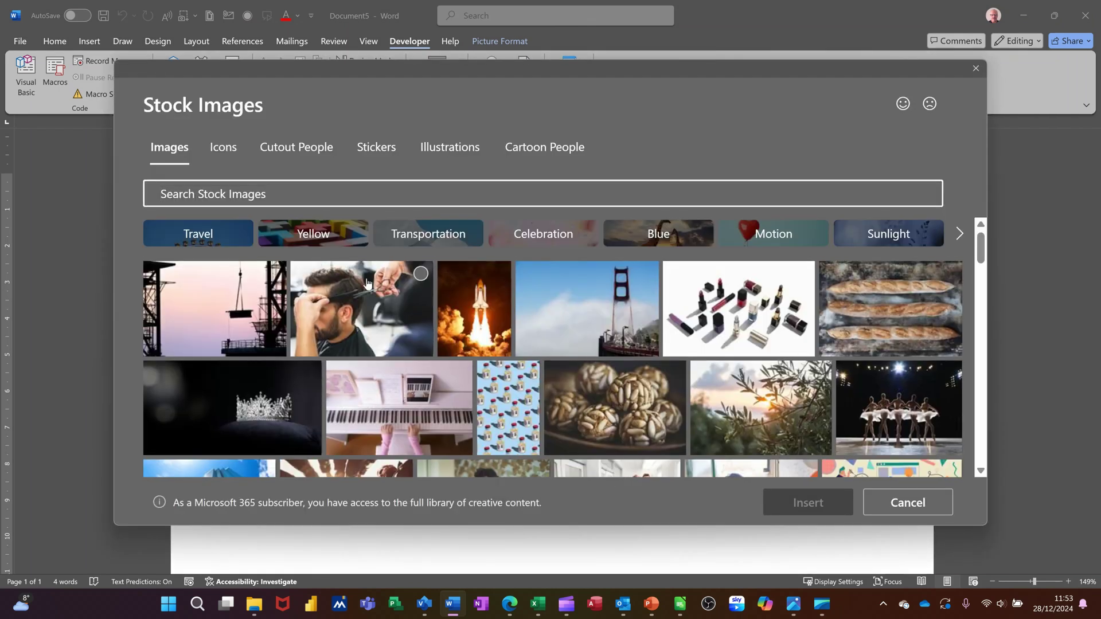
left_click(229, 148)
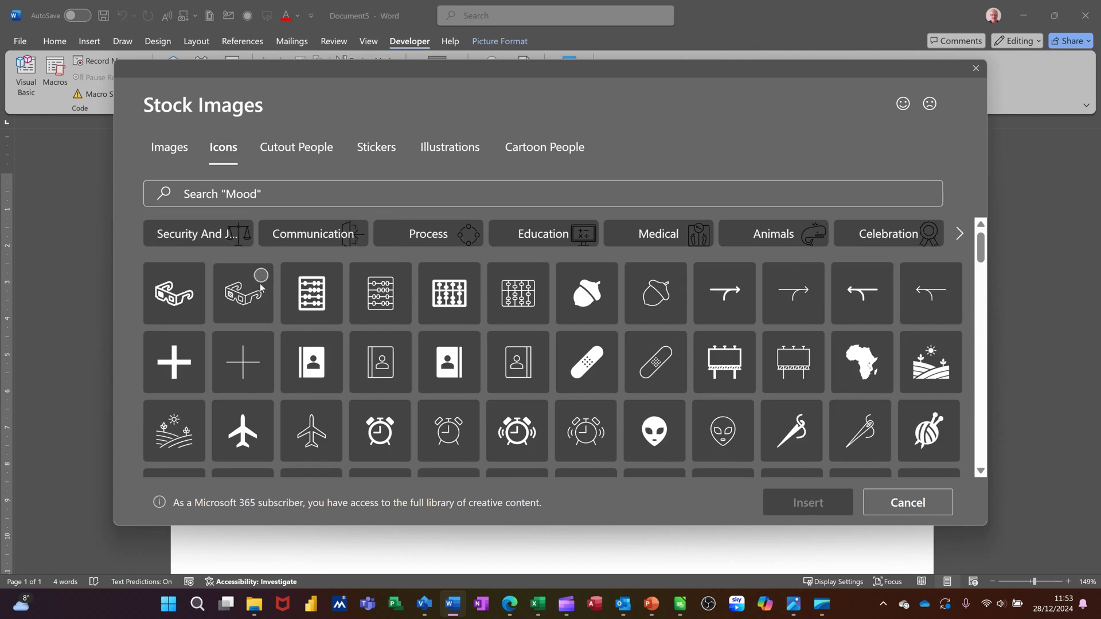
left_click(255, 296)
left_click(801, 514)
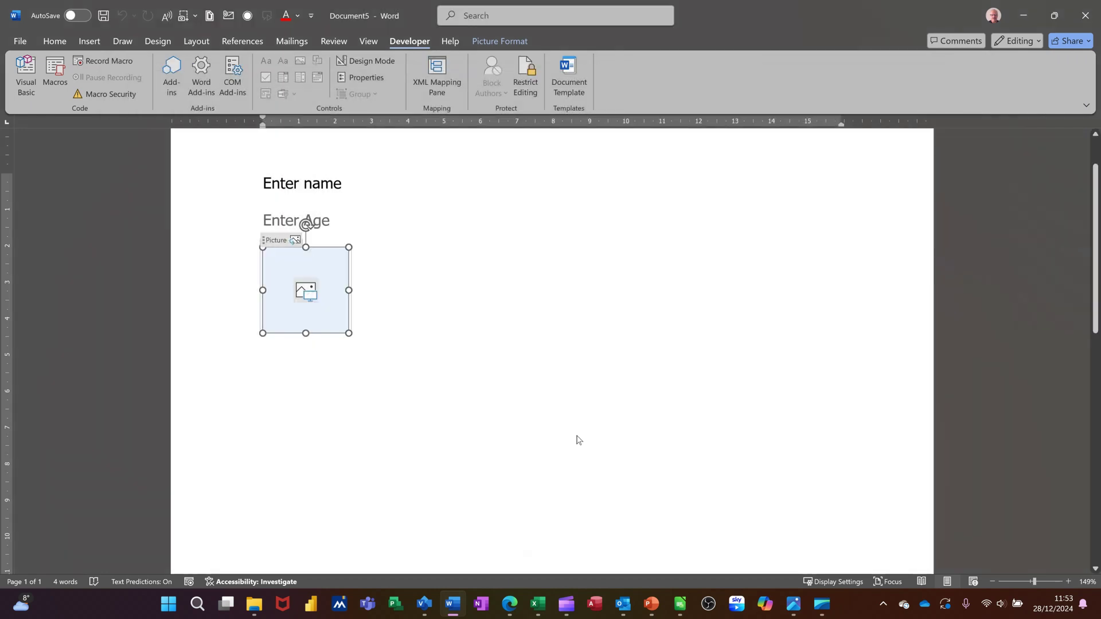
left_click(369, 299)
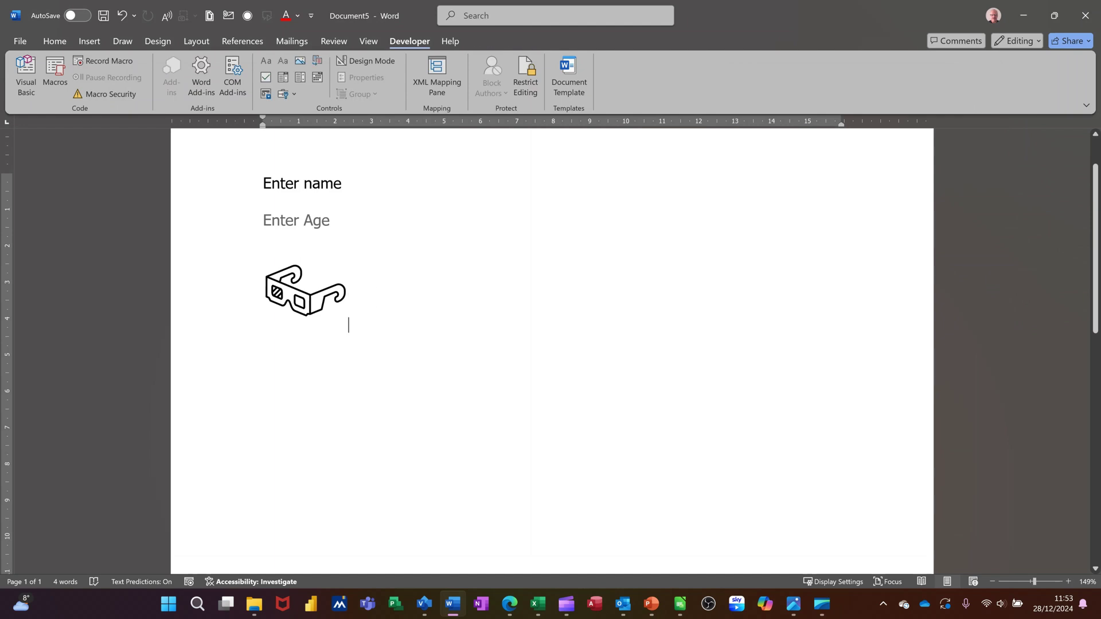
left_click(309, 285)
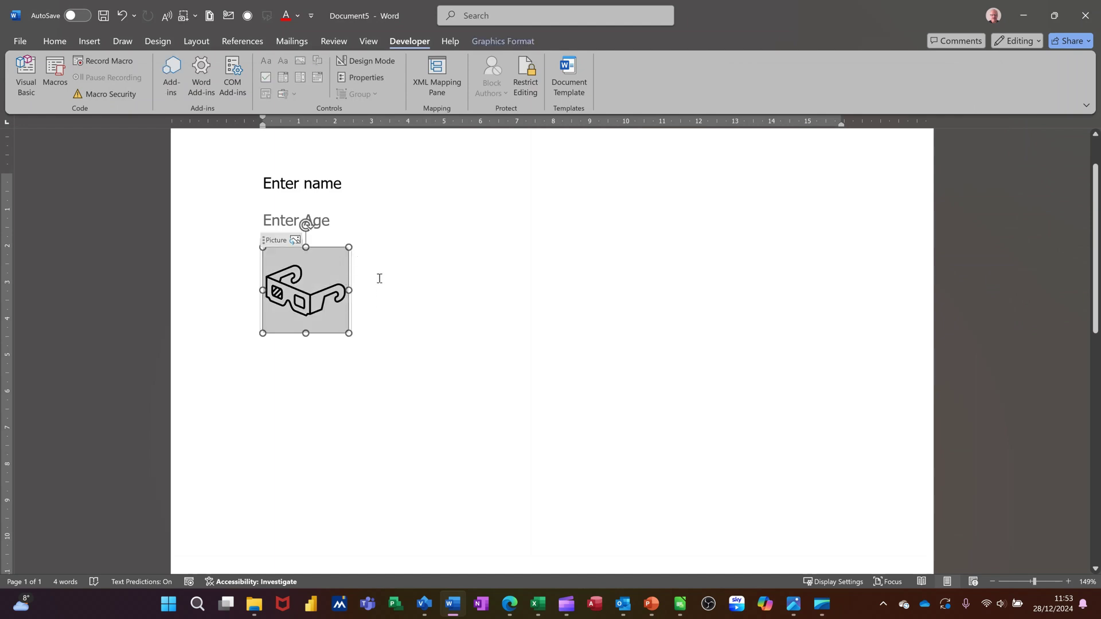
left_click(374, 318)
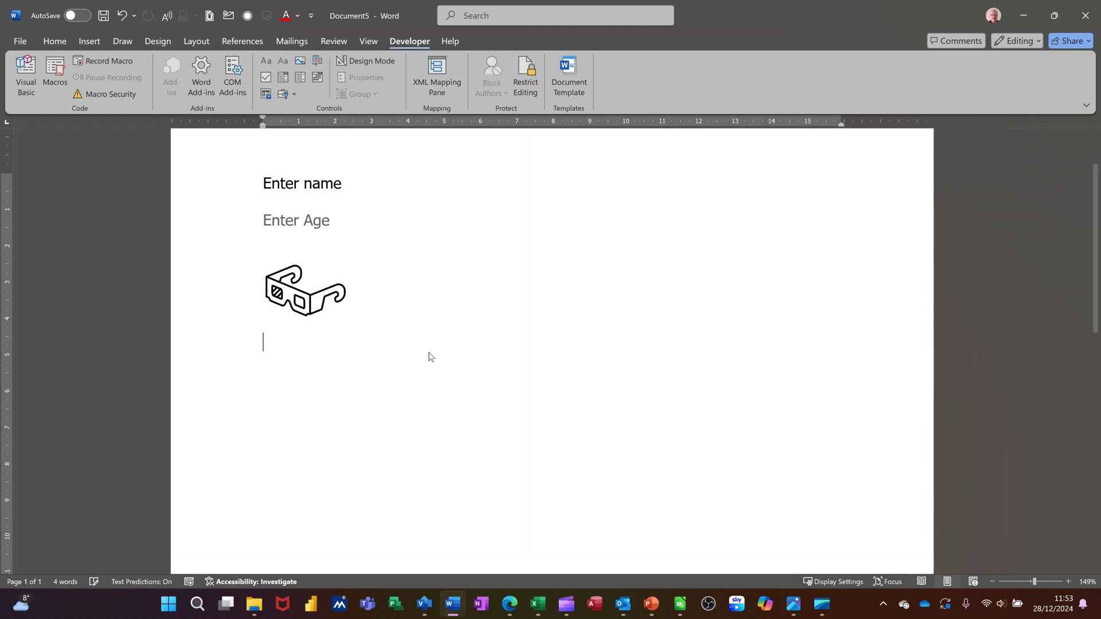
Insert a Building Block Gallery control using the AutoText gallery and General category.
left_click(319, 62)
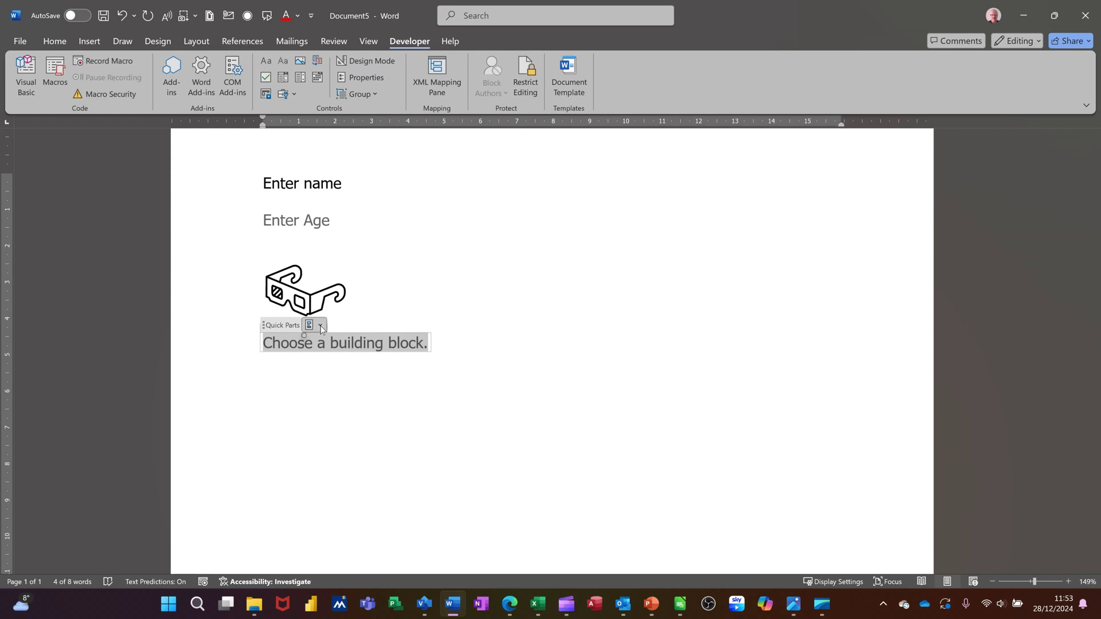
left_click(370, 77)
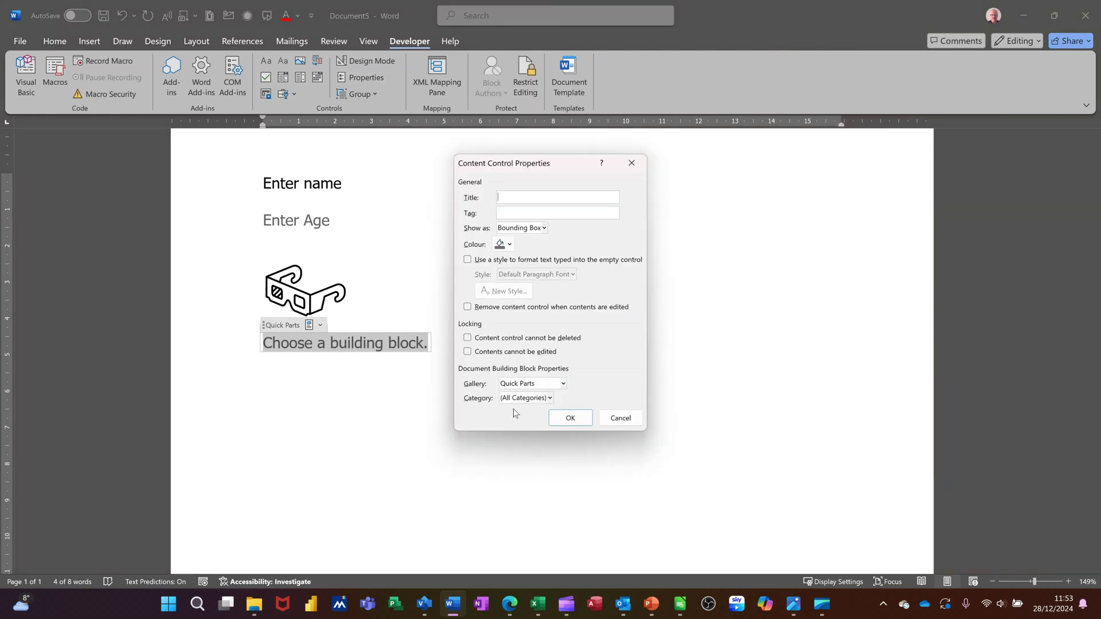
left_click(564, 384)
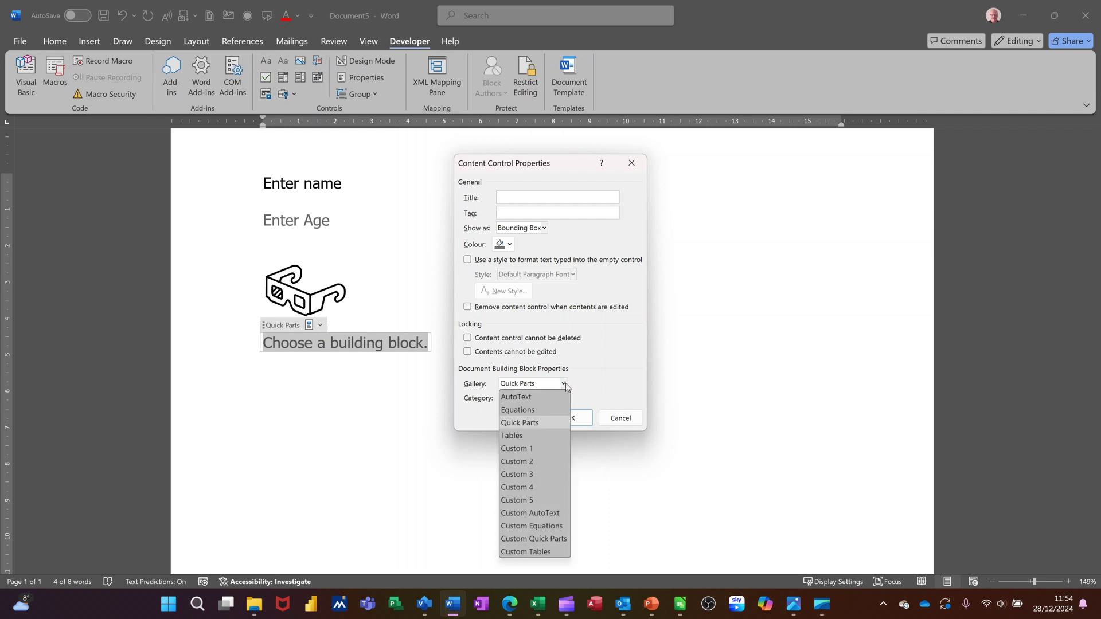
left_click(512, 397)
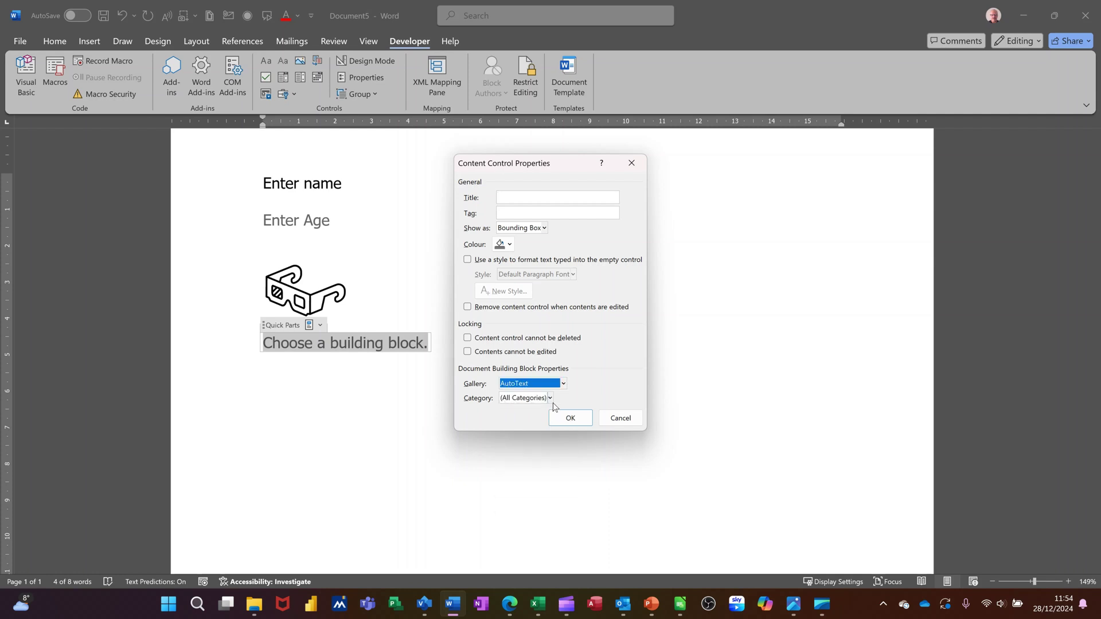
left_click(550, 398)
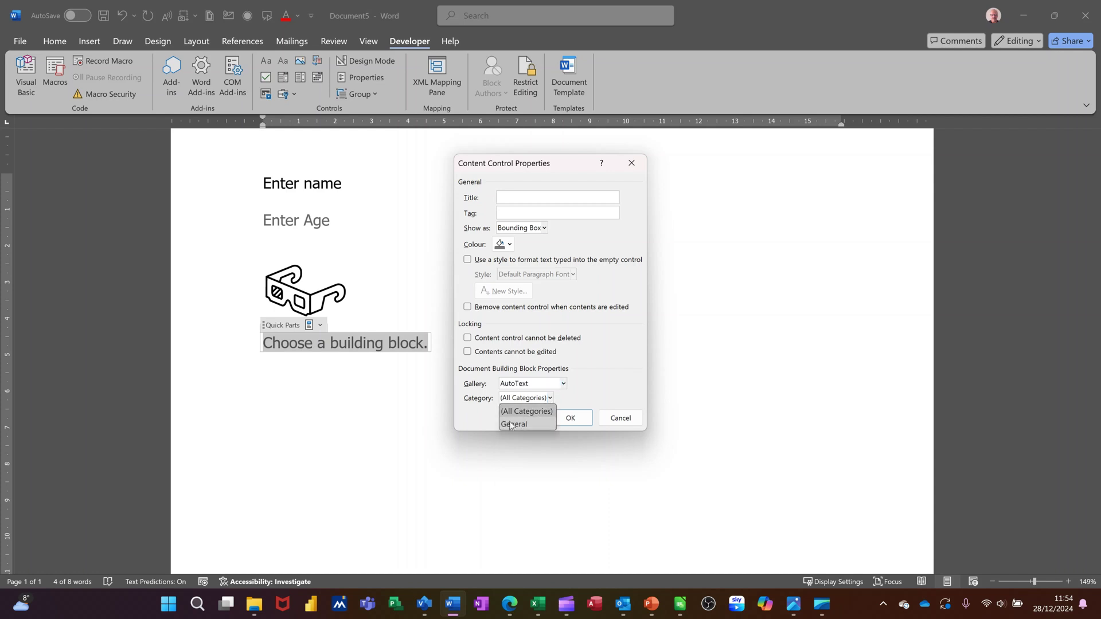
left_click(504, 424)
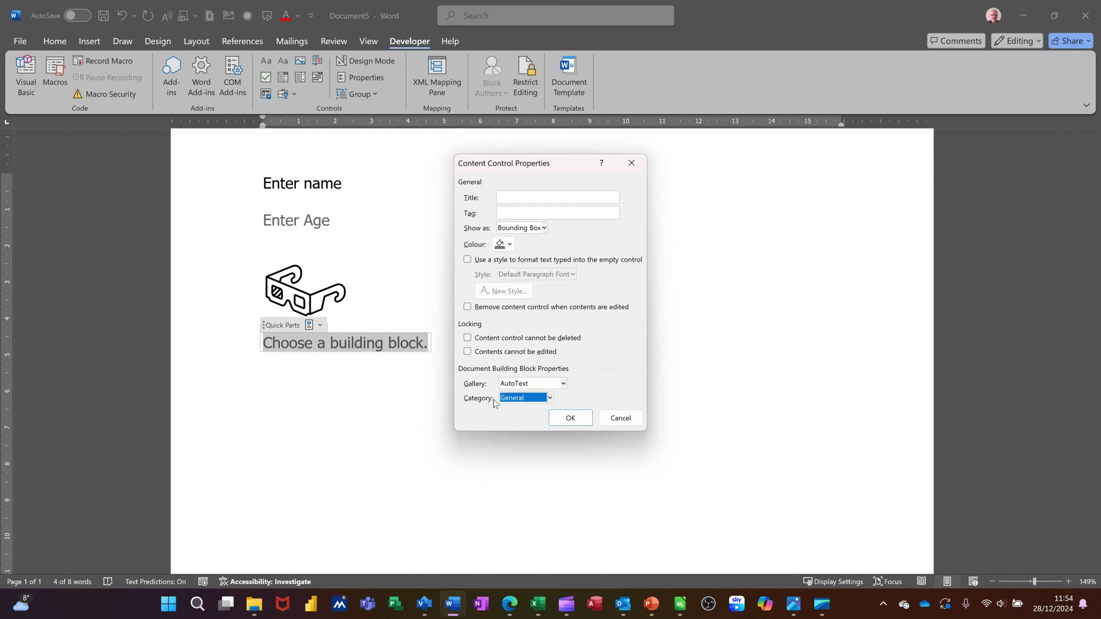
left_click(569, 418)
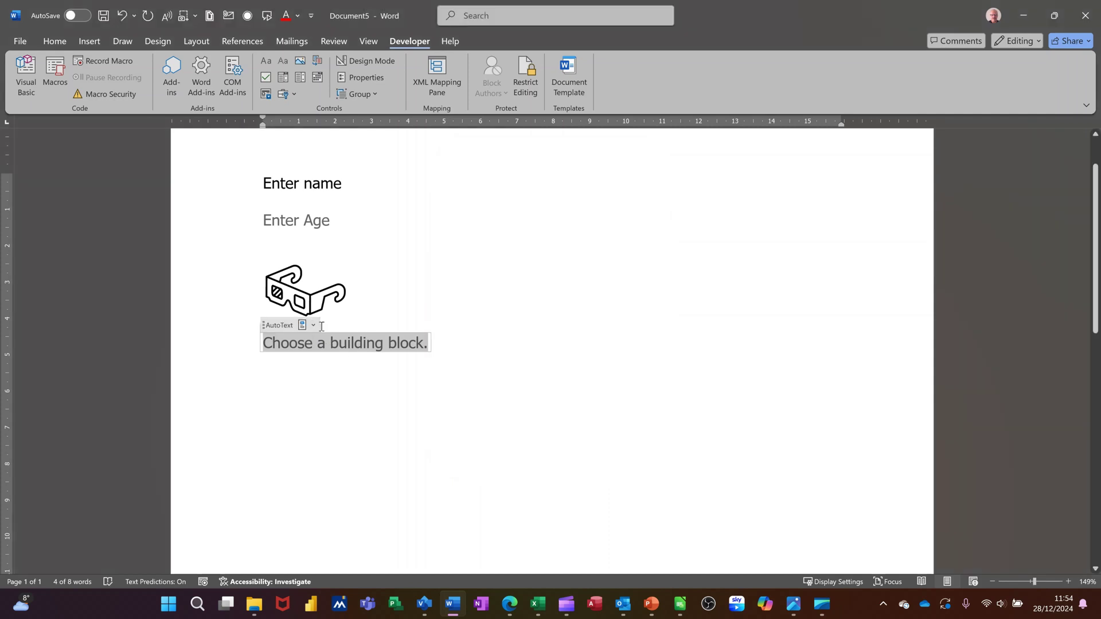
Insert the 'test' AutoText entry from the gallery and try editing its text.
left_click(313, 325)
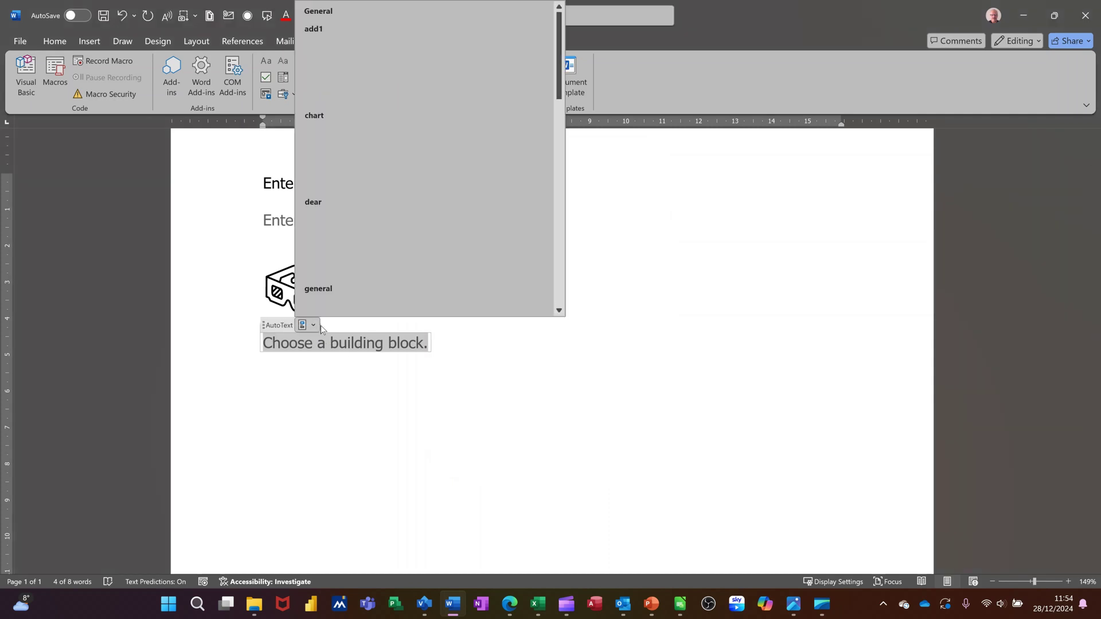
scroll(436, 251, "down", 10)
left_click(425, 240)
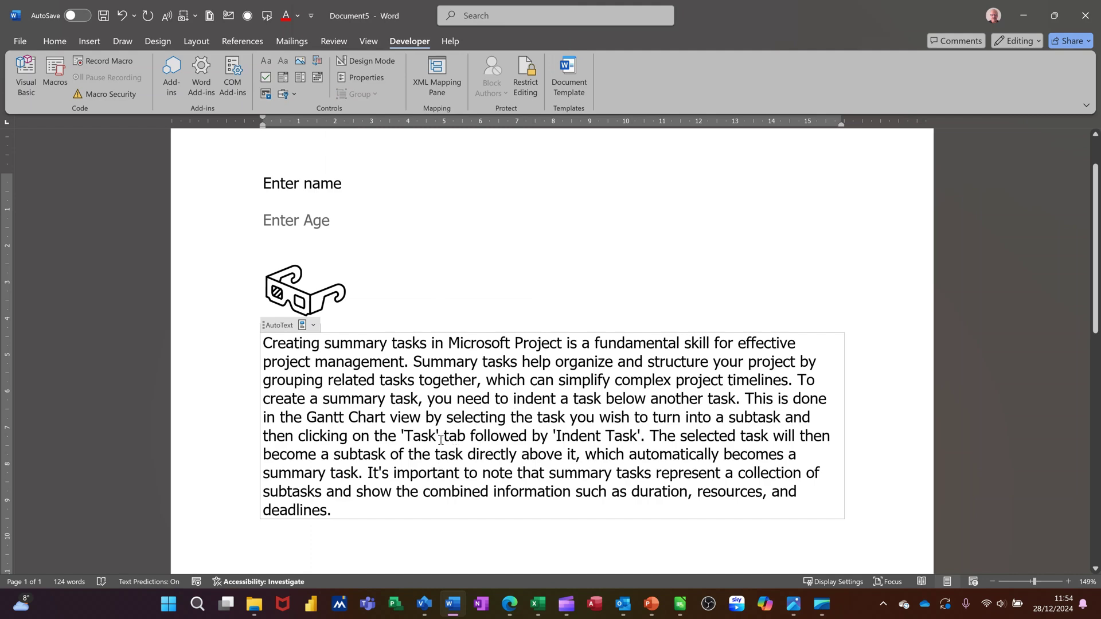
scroll(441, 440, "down", 3)
key("Down")
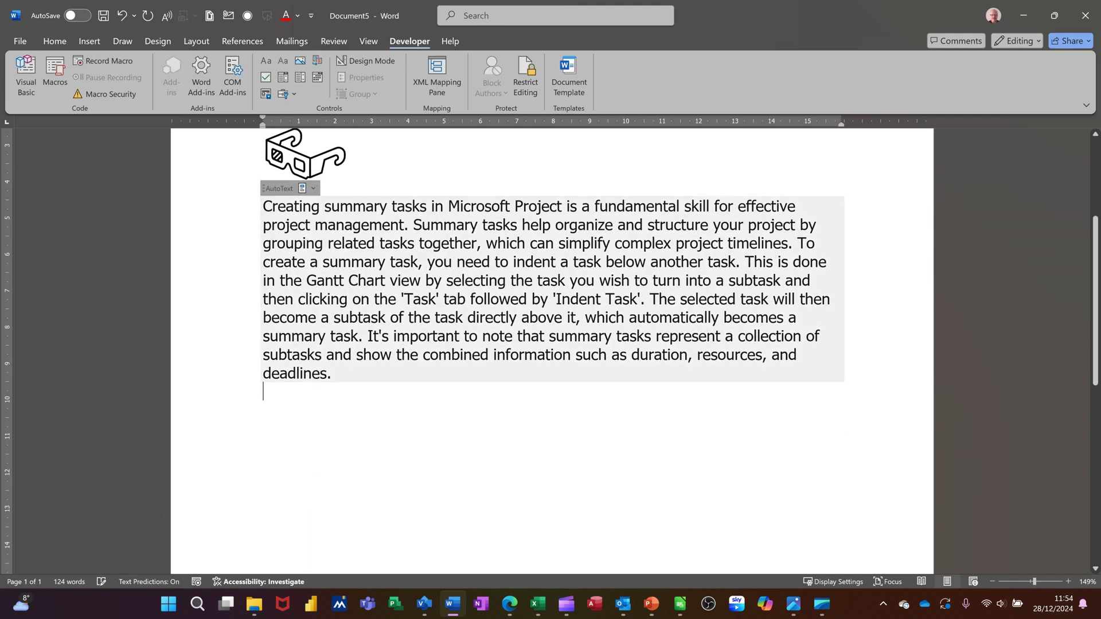
left_click(492, 435)
scroll(499, 430, "up", 5)
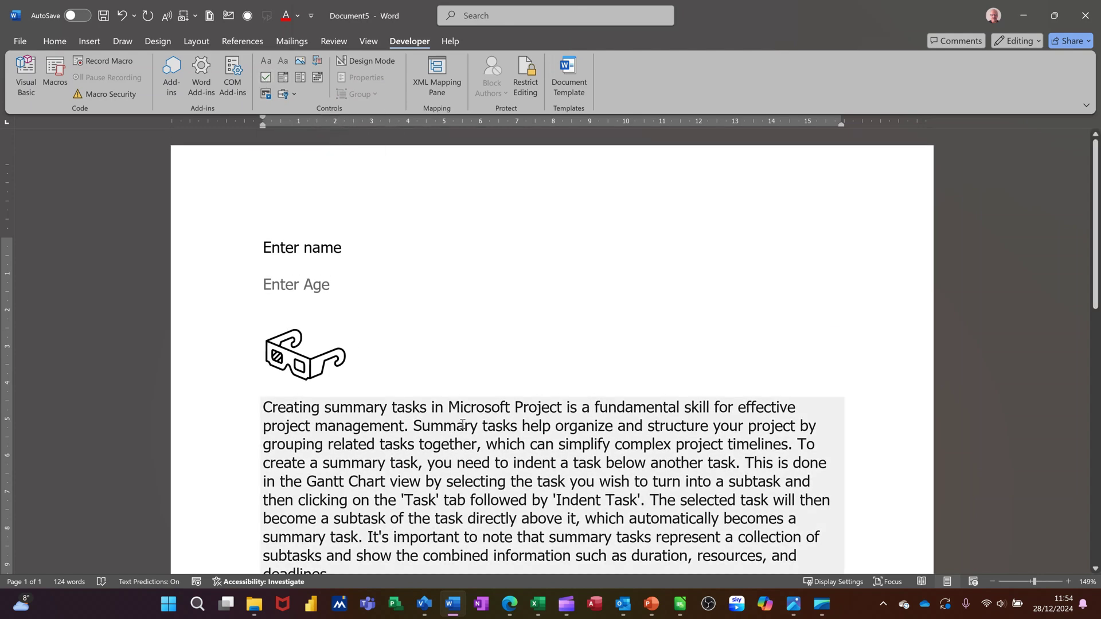
scroll(466, 434, "down", 4)
left_click(359, 262)
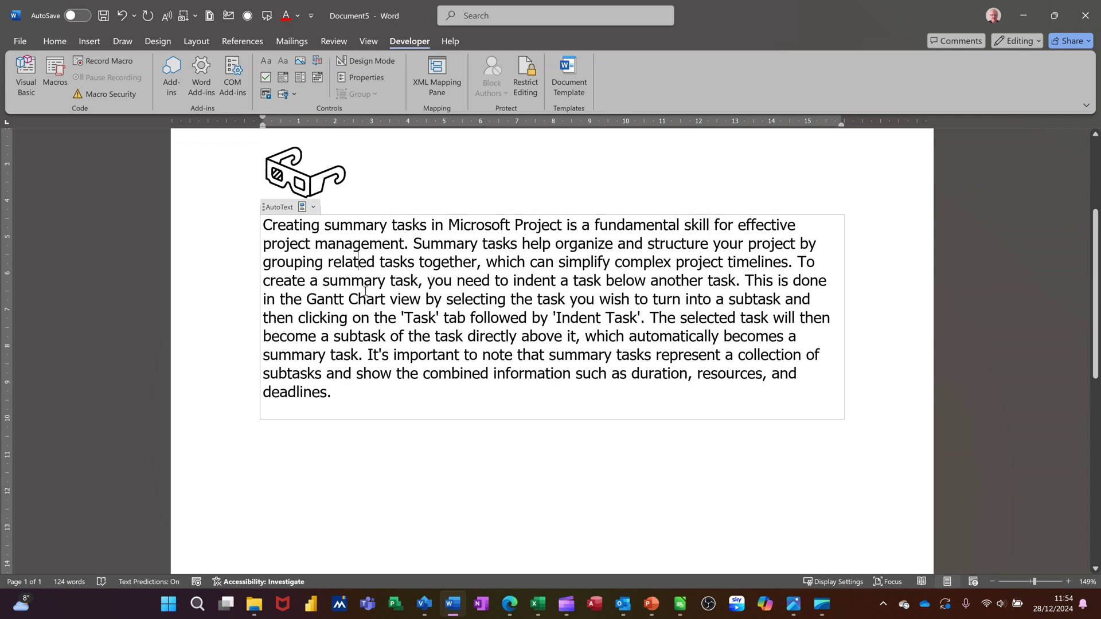
key("BackSpace")
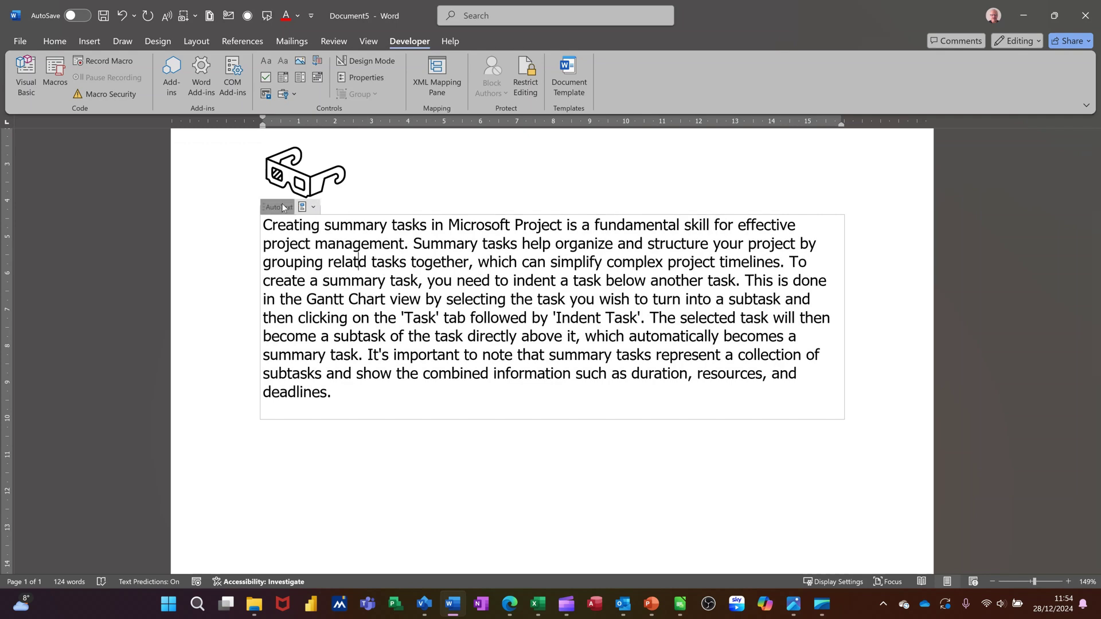
Delete the gallery, glasses image and empty picture control, then insert a check box control.
left_click(280, 207)
key("Delete")
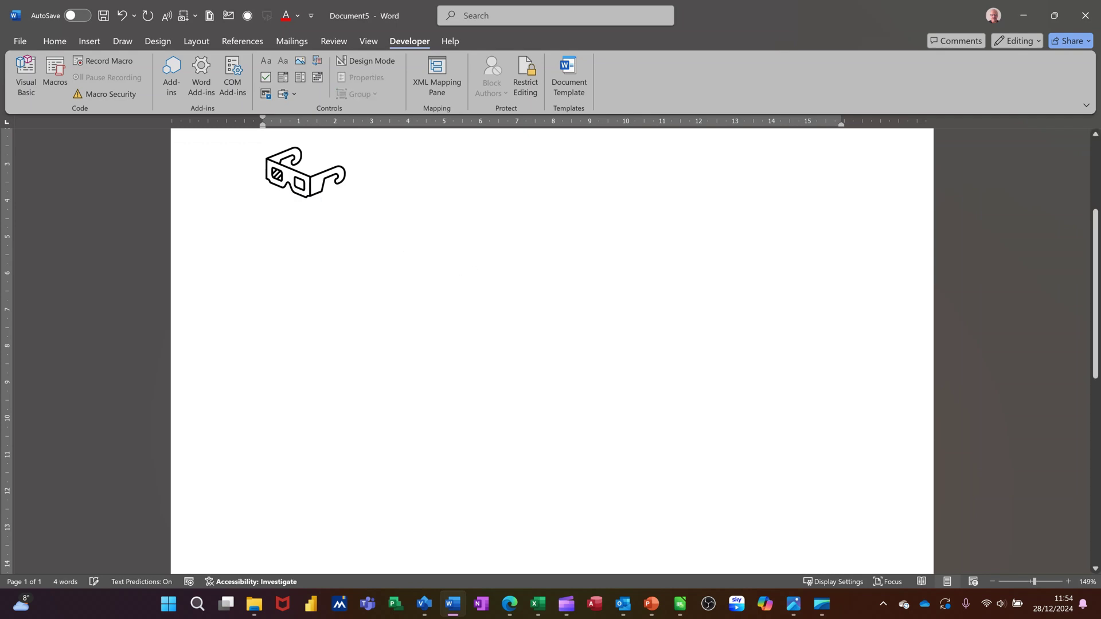
left_click(322, 193)
key("Delete")
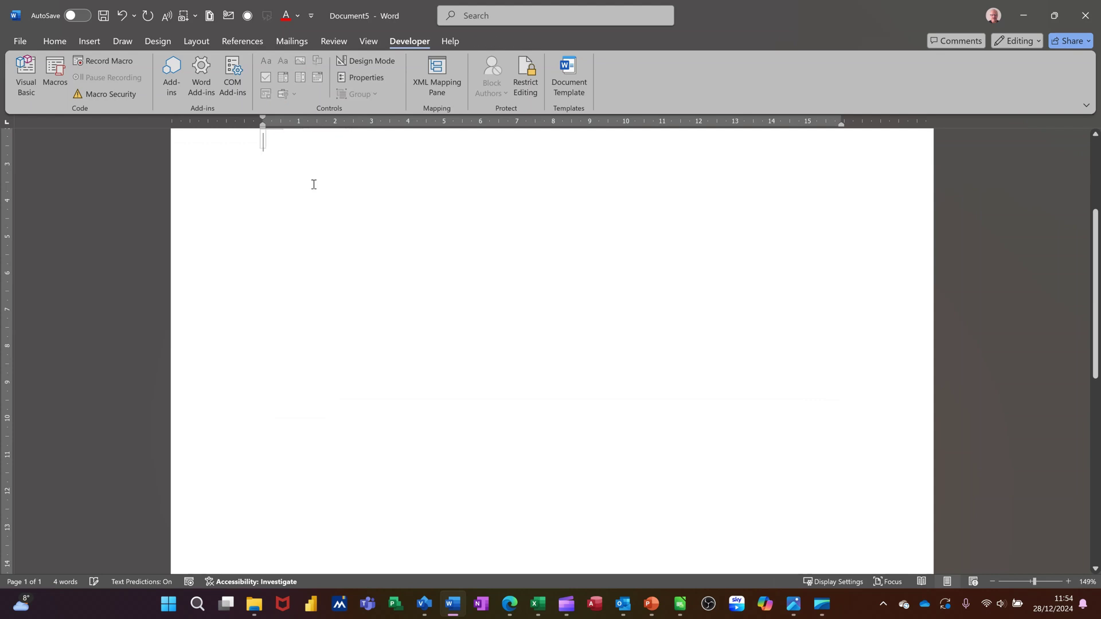
scroll(405, 323, "up", 2)
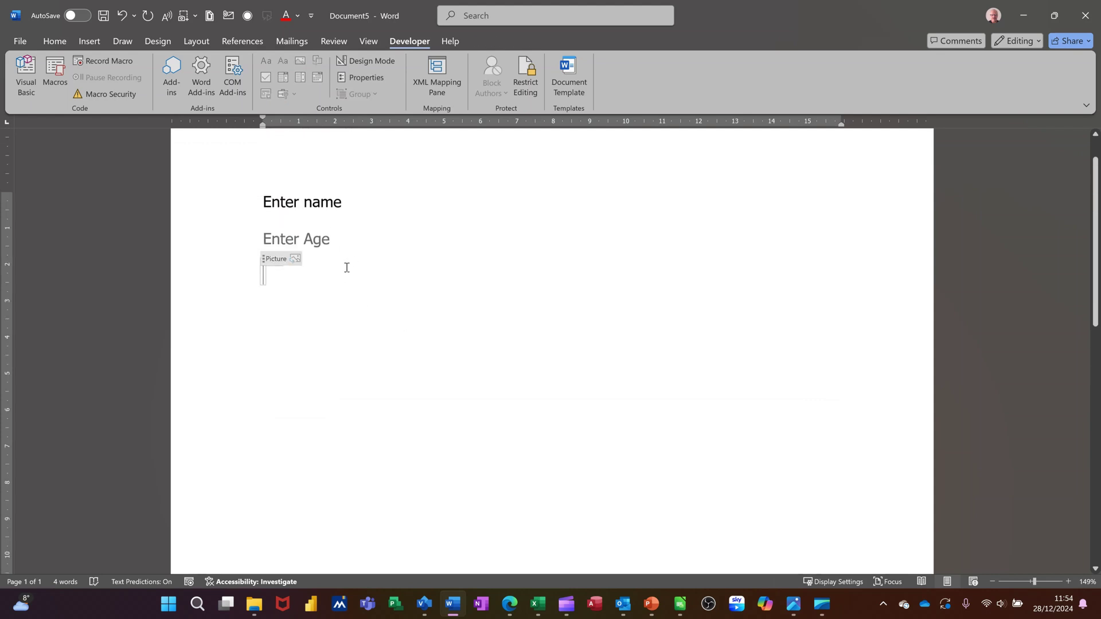
left_click(269, 260)
key("Delete")
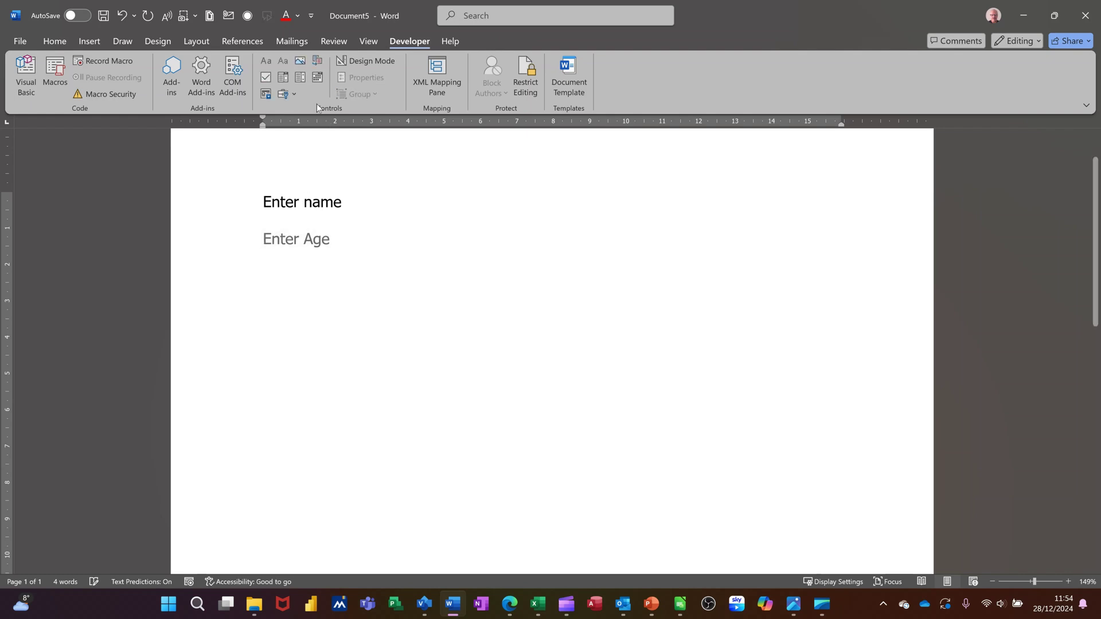
left_click(266, 77)
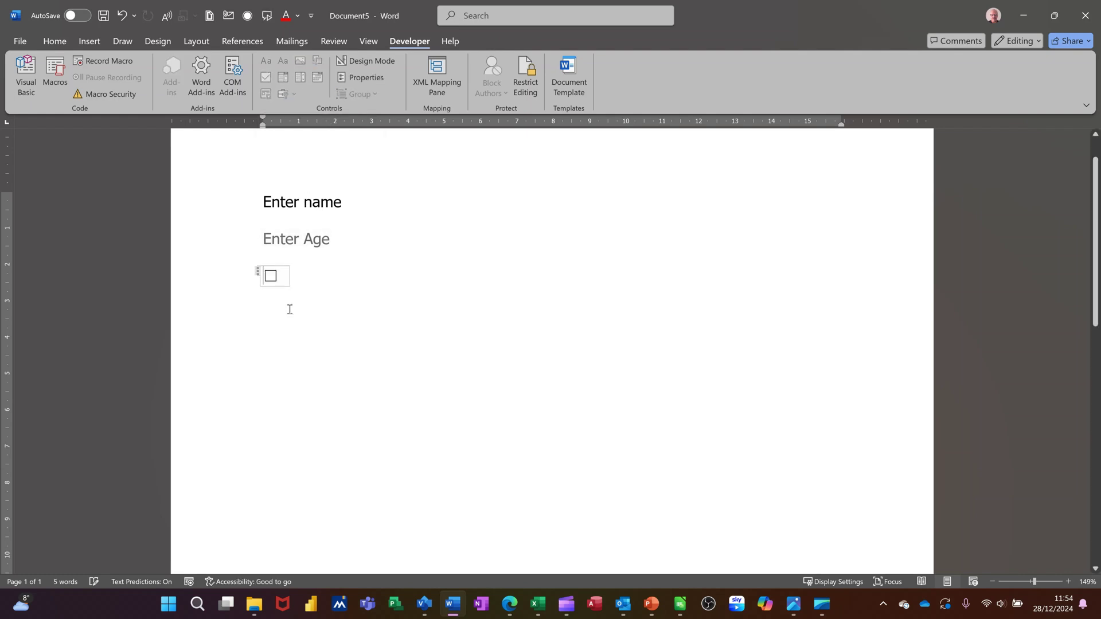
Tick the check box and insert a combo box control on the line below.
left_click(271, 277)
left_click(306, 321)
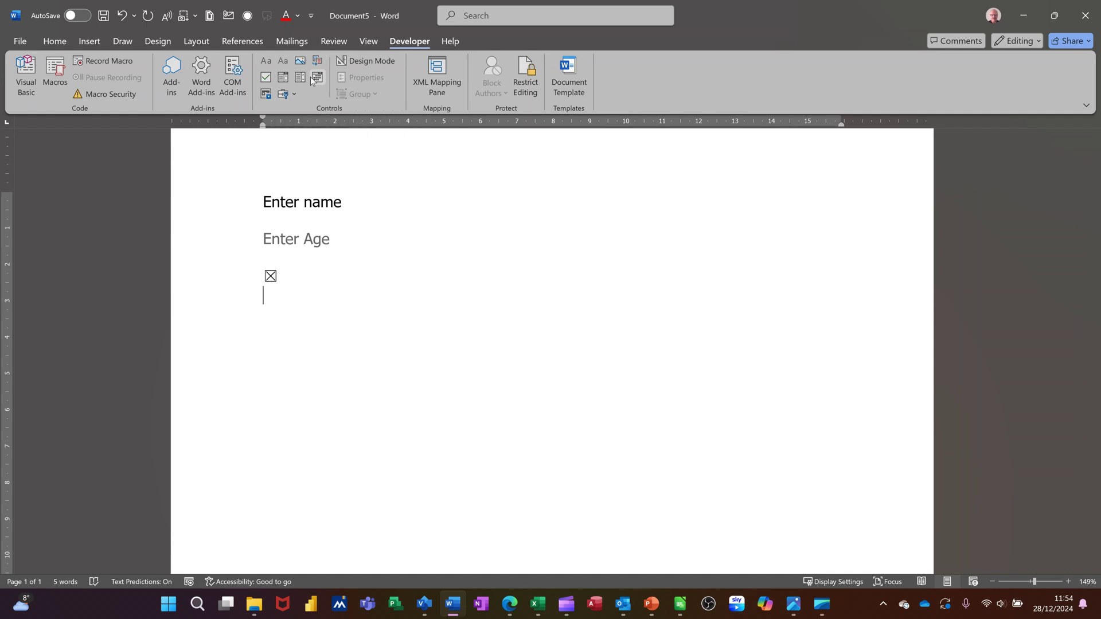
left_click(283, 78)
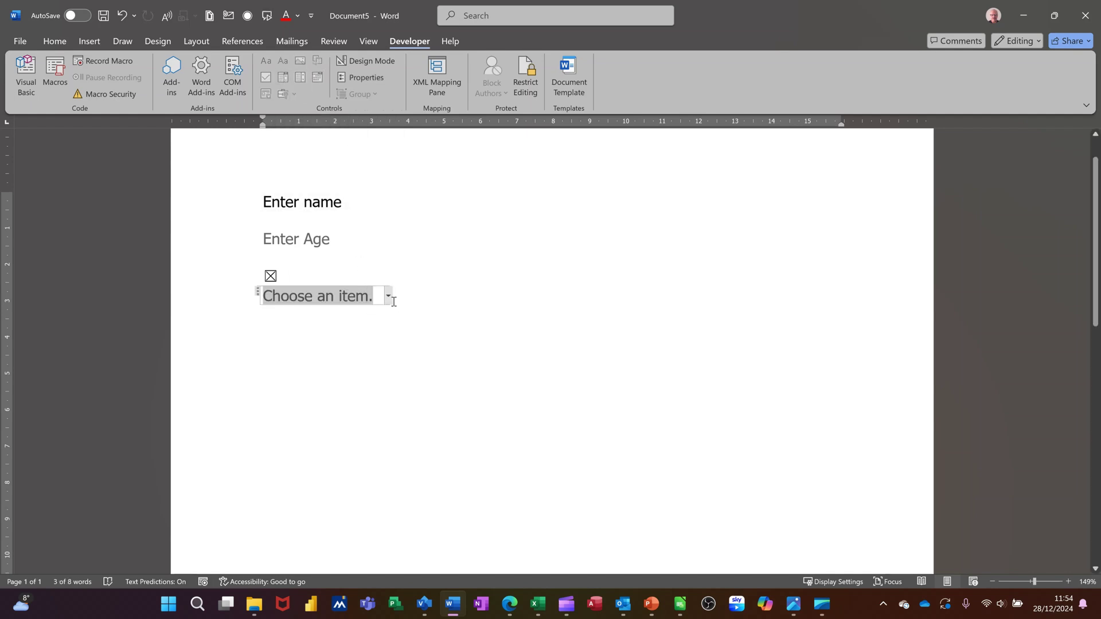
key("alt+Down")
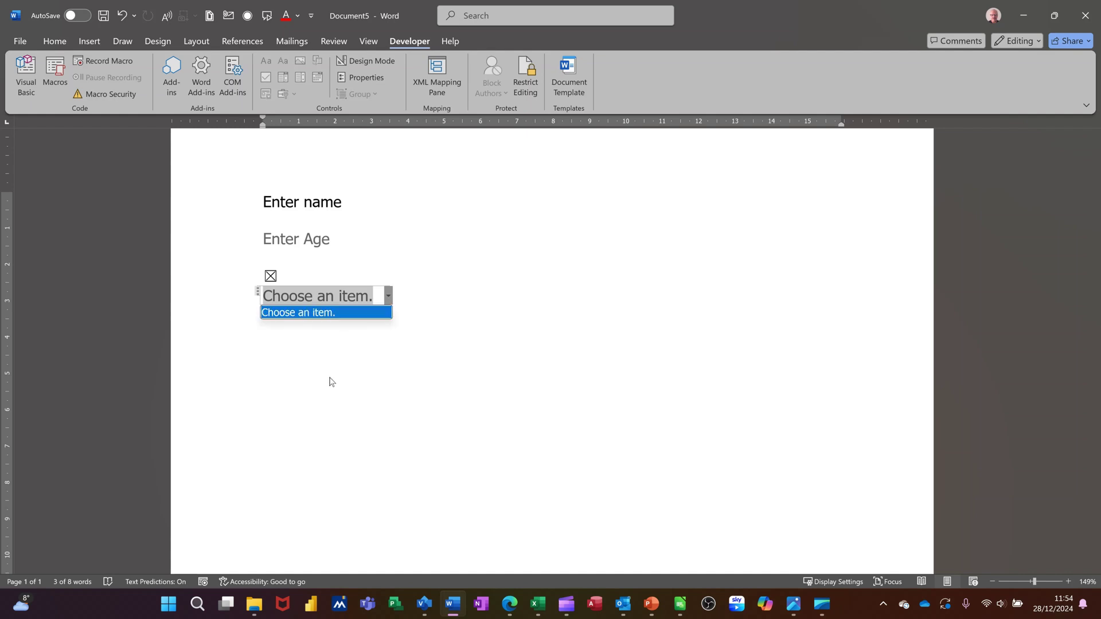
Add 'Word' and 'Excel' as choices in the drop-down control's properties.
left_click(363, 77)
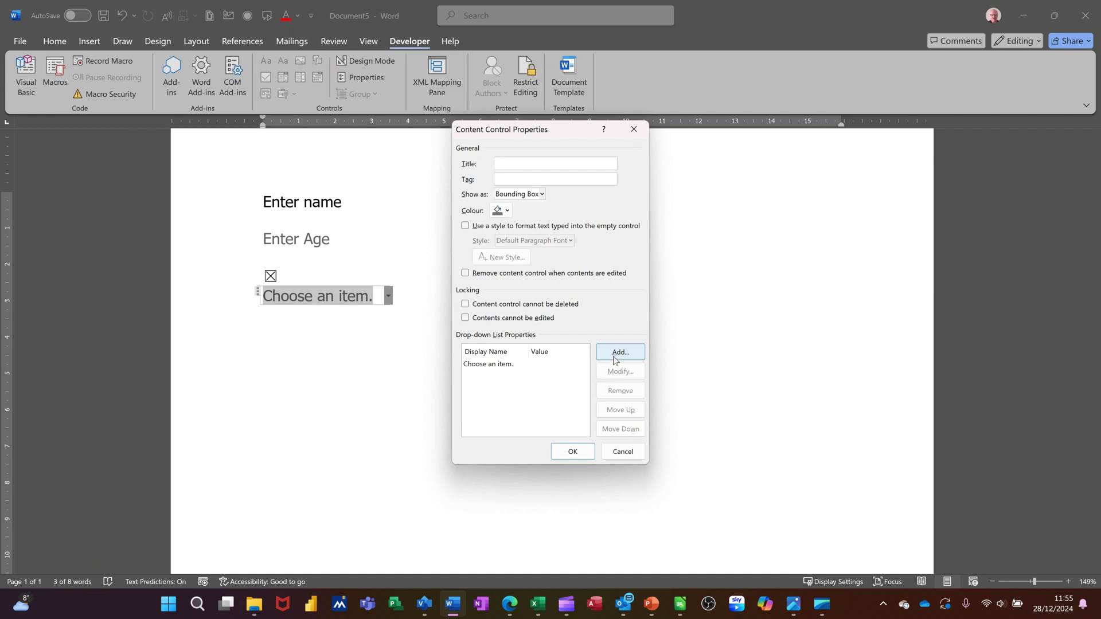
left_click(615, 354)
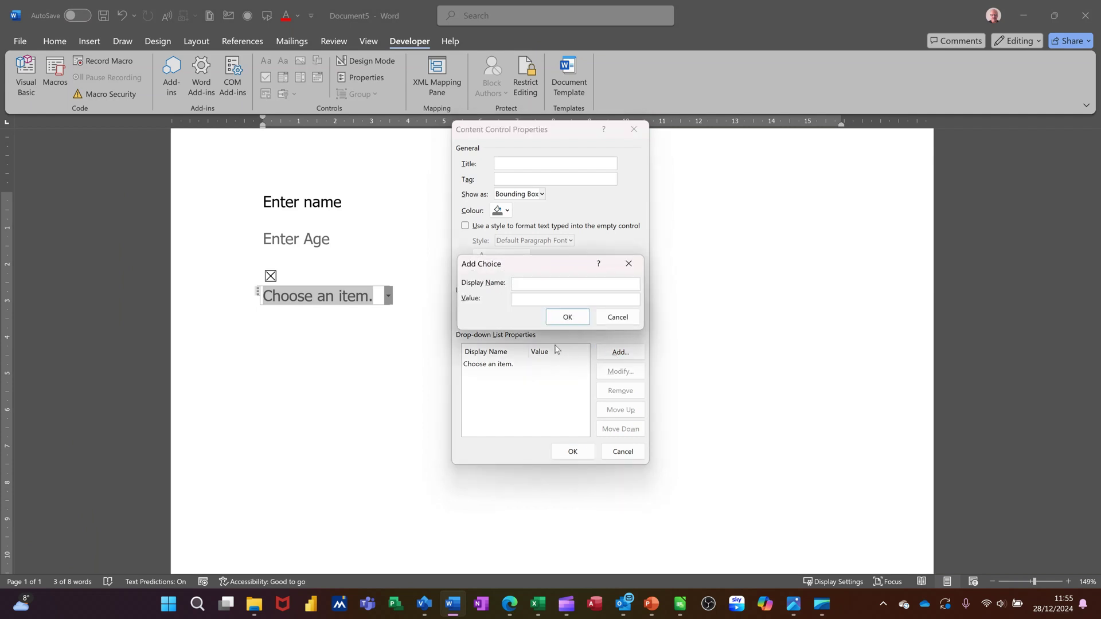
type("W")
left_click(568, 318)
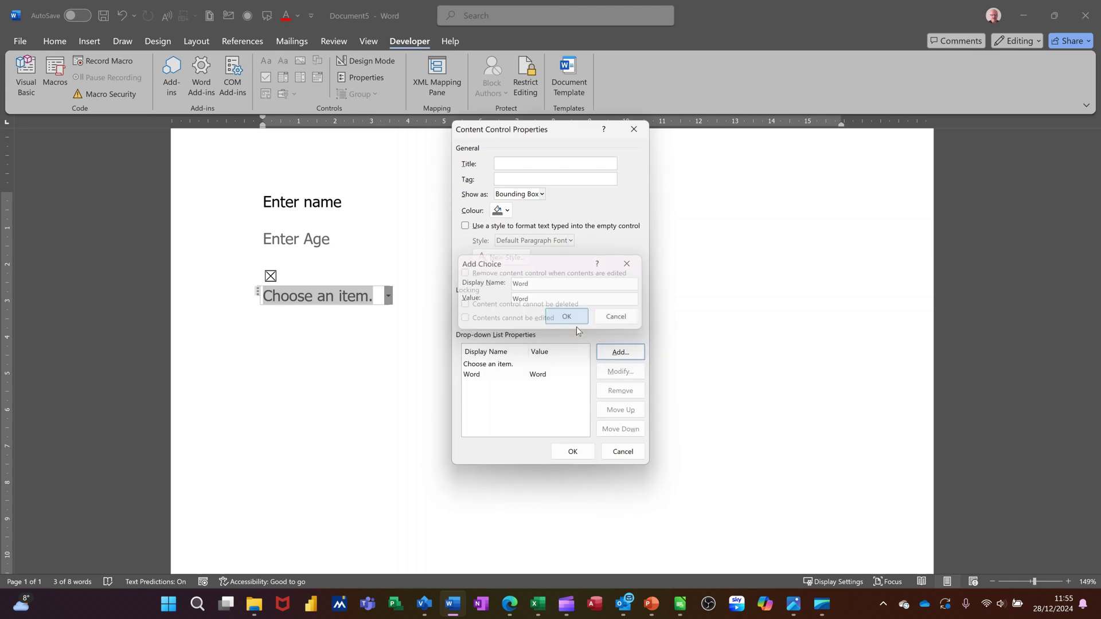
left_click(619, 352)
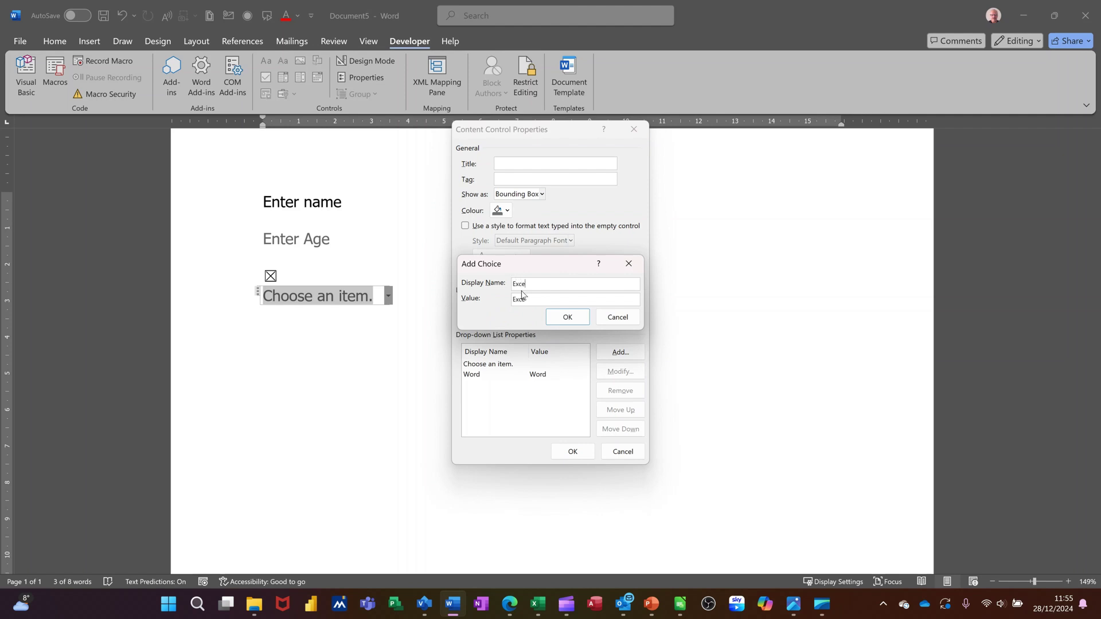
left_click(568, 319)
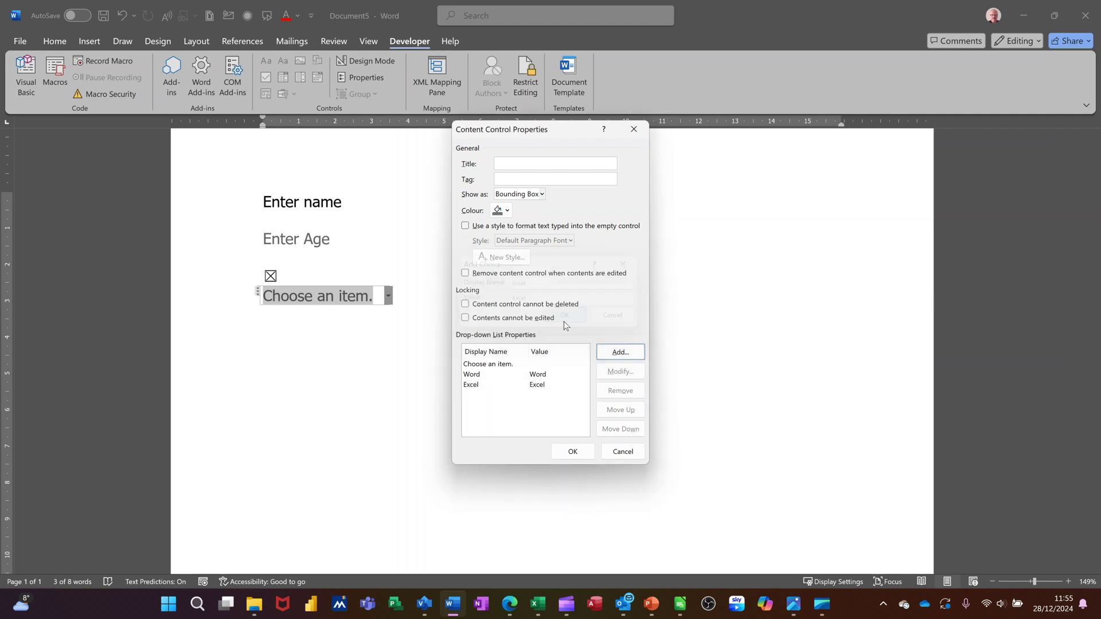
left_click(568, 451)
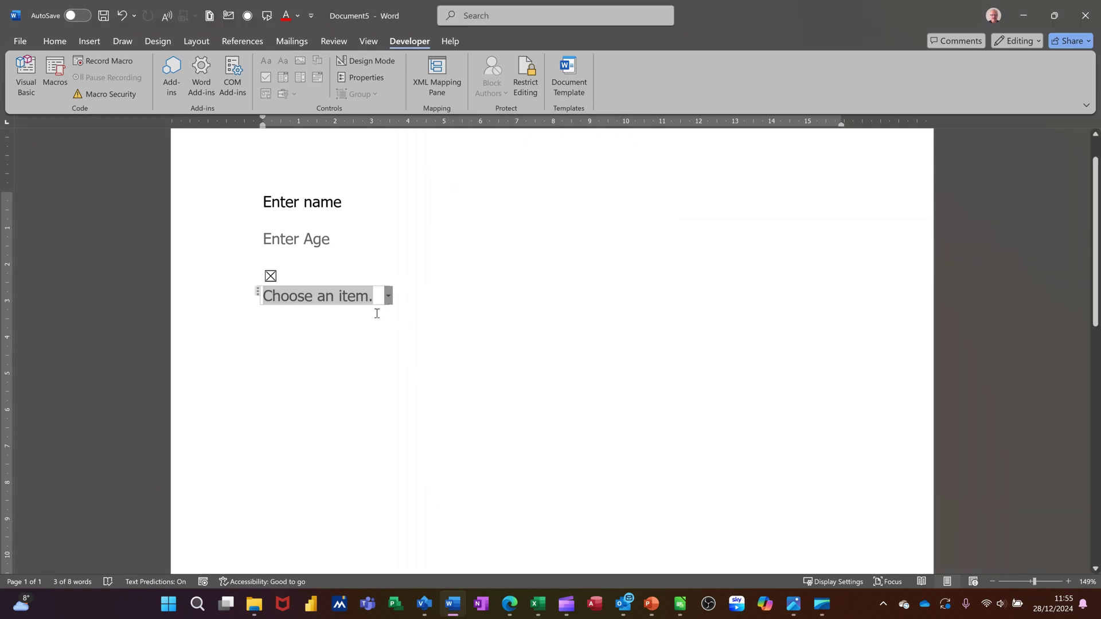
left_click(263, 313)
Choose Word in the drop-down, switch it to Excel, and start a new line.
left_click(367, 298)
left_click(388, 296)
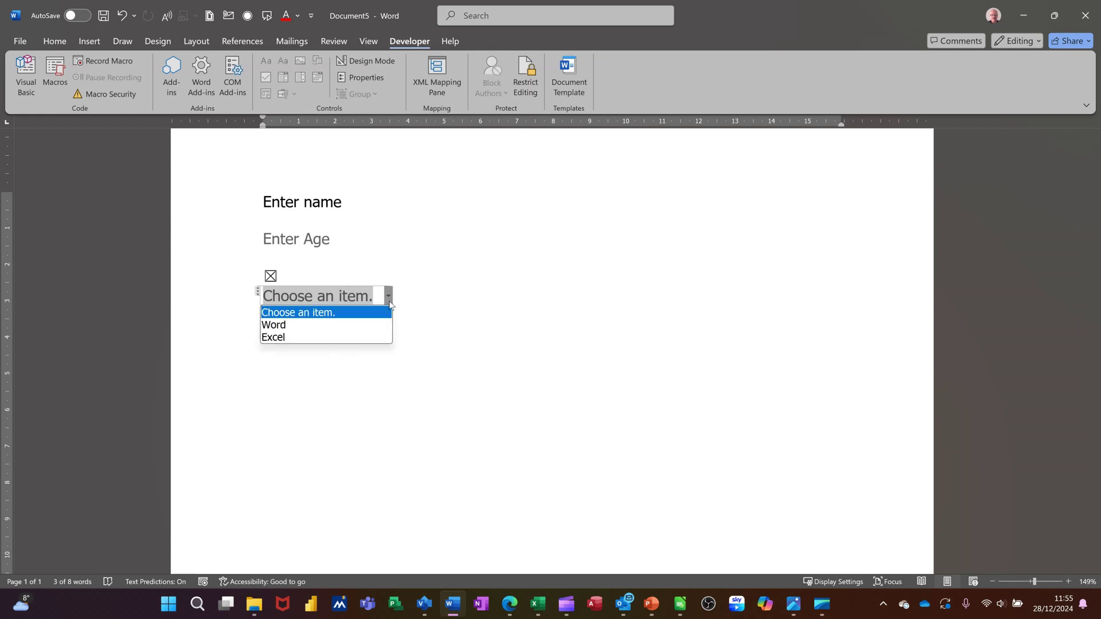
left_click(346, 326)
key("Down")
key("BackSpace")
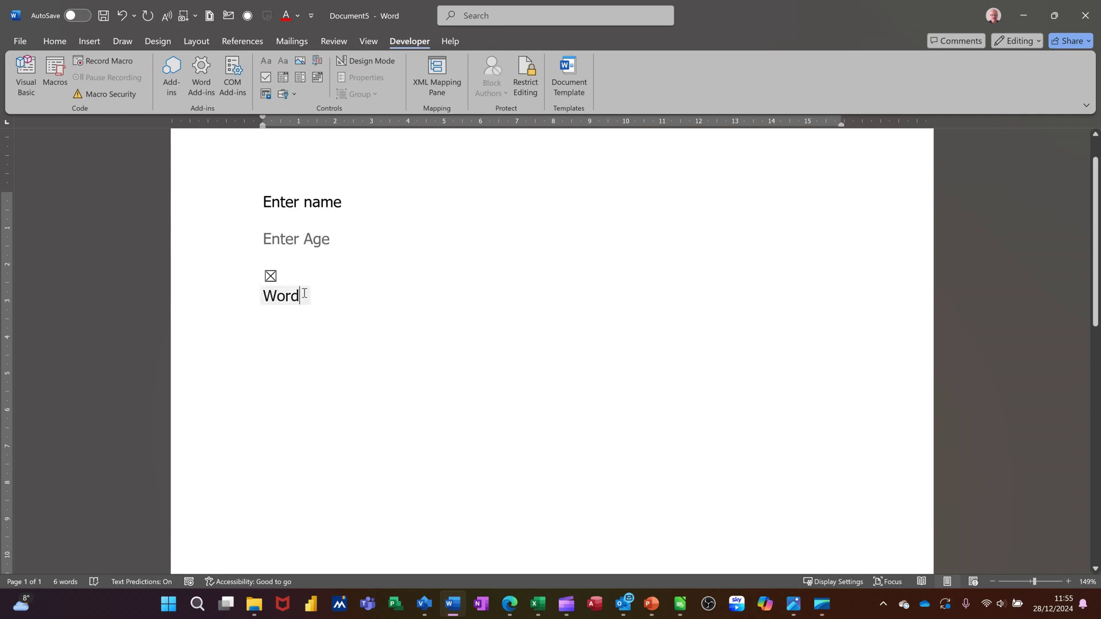
left_click(315, 297)
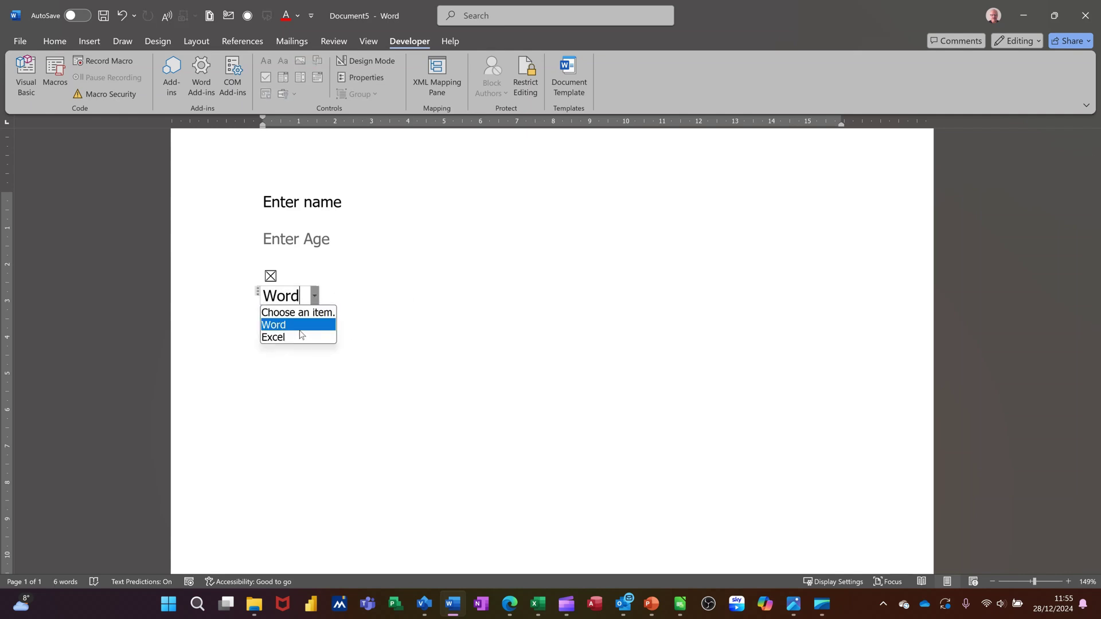
left_click(294, 334)
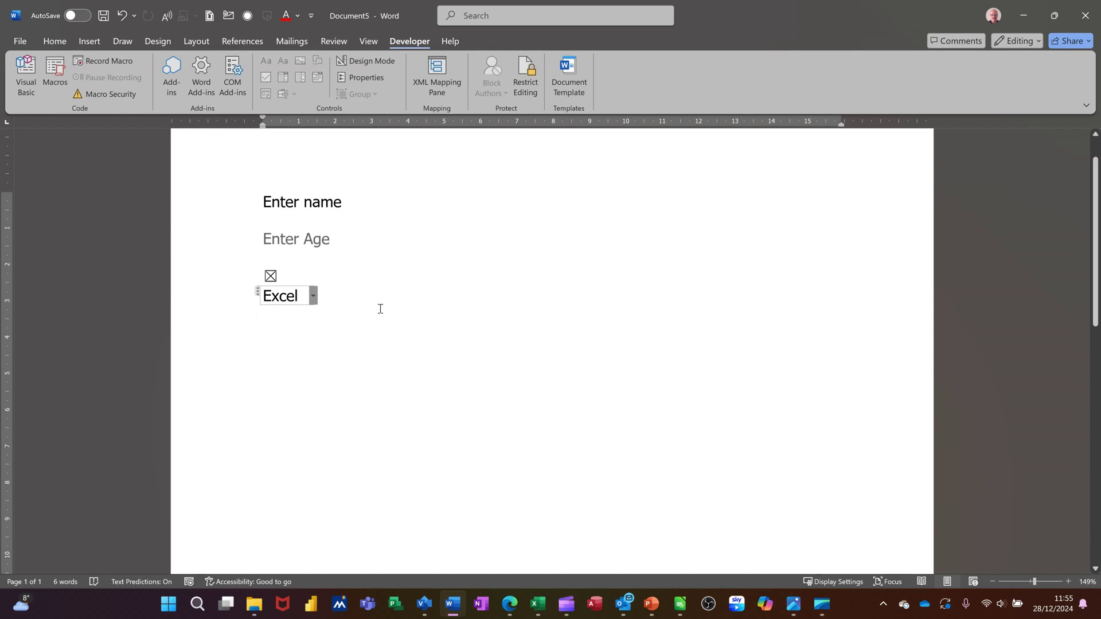
key("Return")
key("Return")
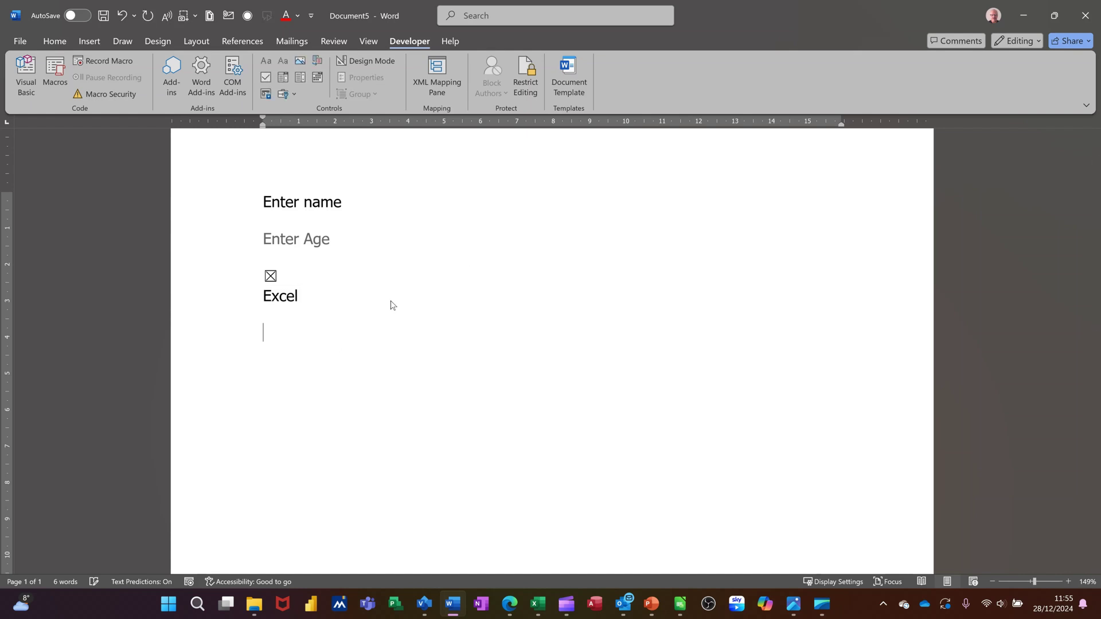
Insert a date picker and change its date format to show the year 'yy'.
left_click(319, 82)
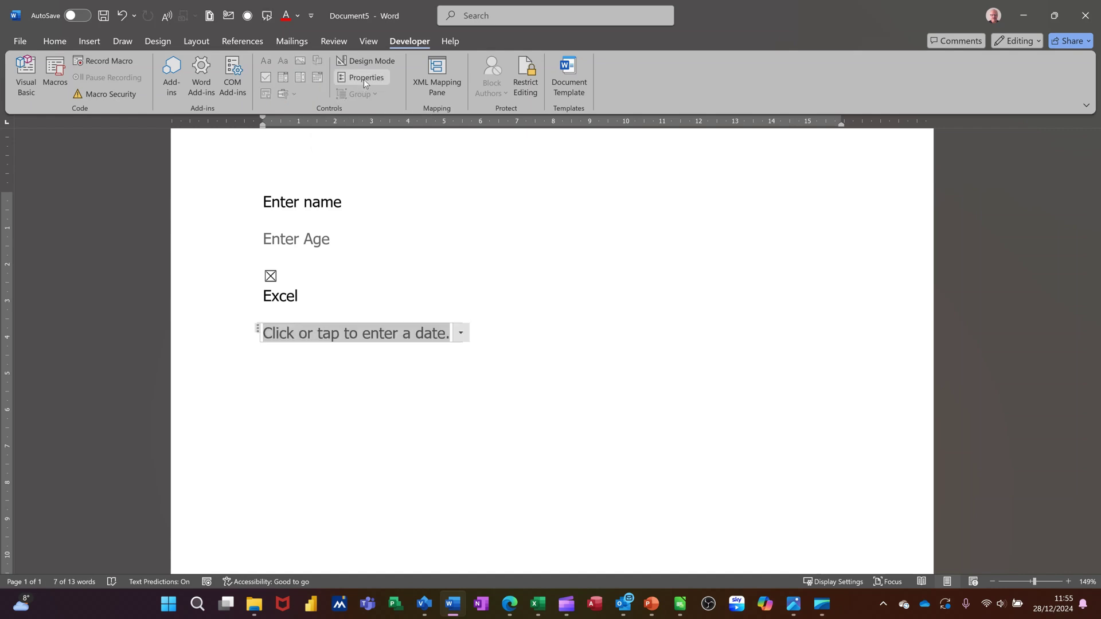
left_click(364, 78)
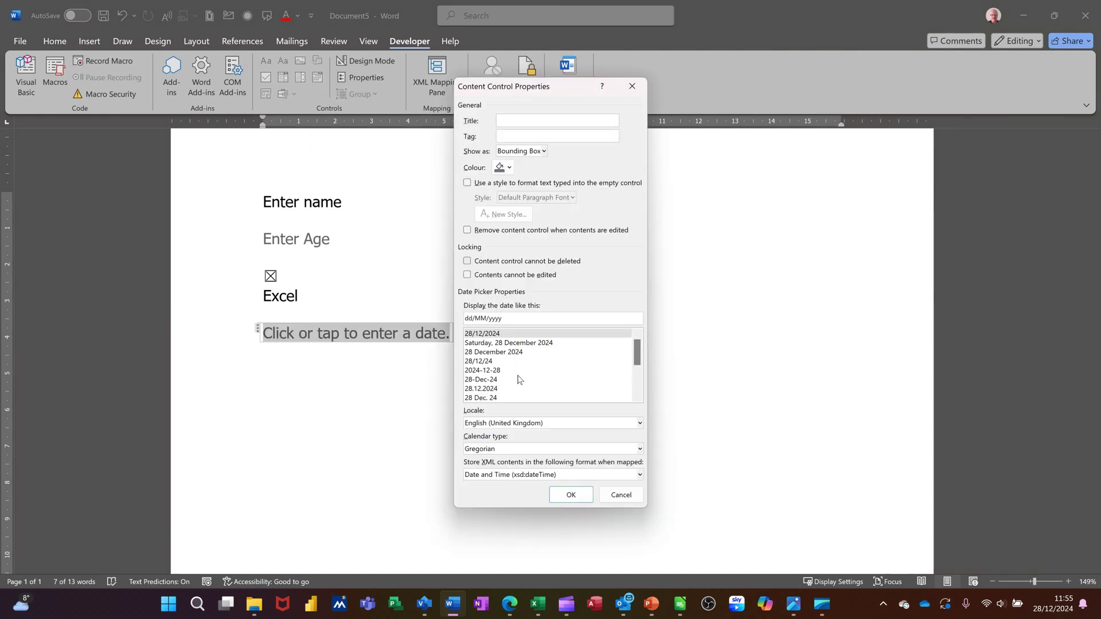
left_click_drag(516, 318, 453, 319)
type("yy")
left_click(571, 503)
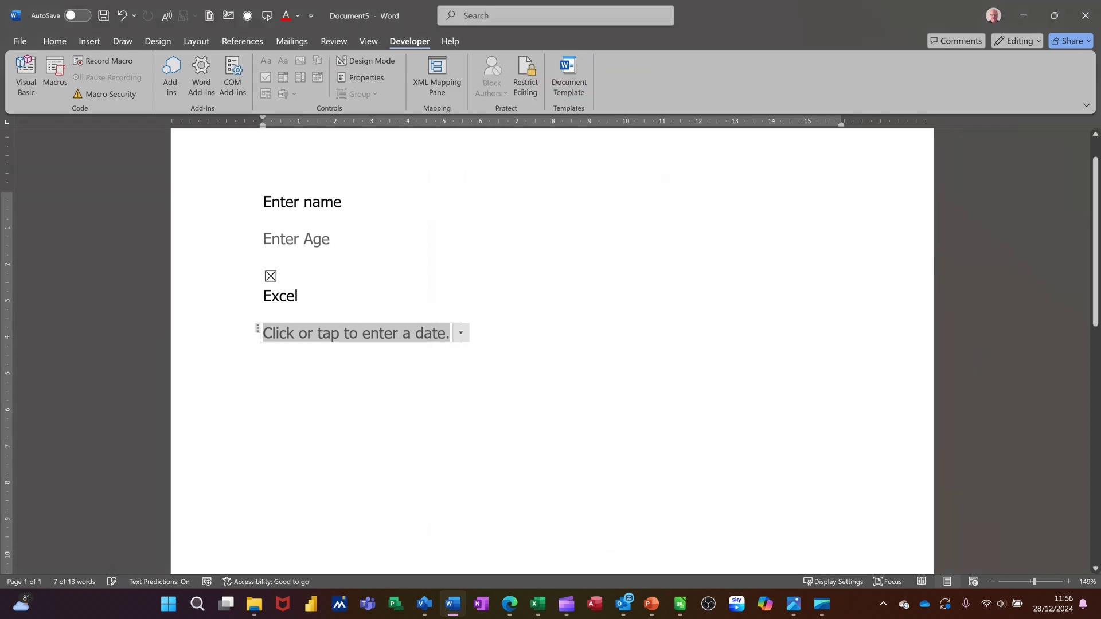
Pick 28 December 2024 from the calendar and start a new line below.
left_click(465, 336)
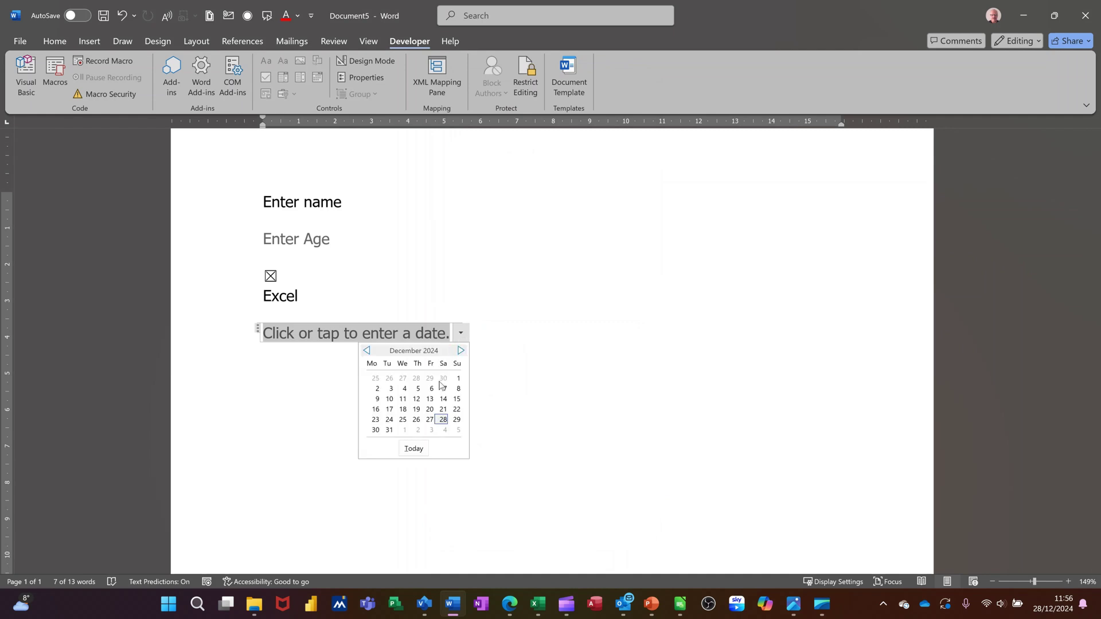
left_click(442, 422)
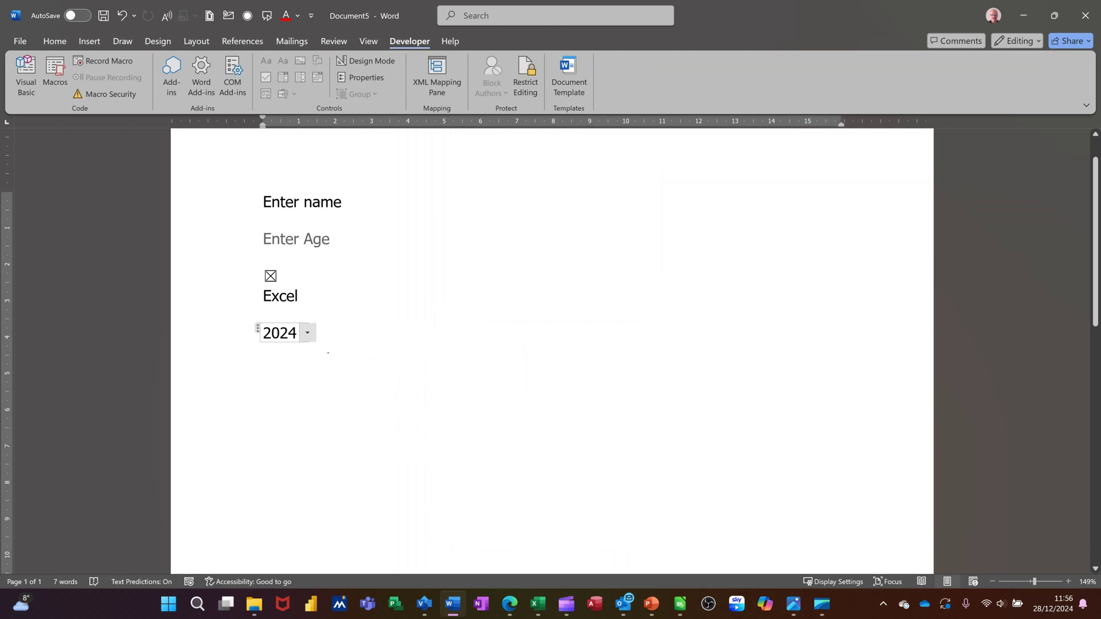
left_click(298, 332)
key("Return")
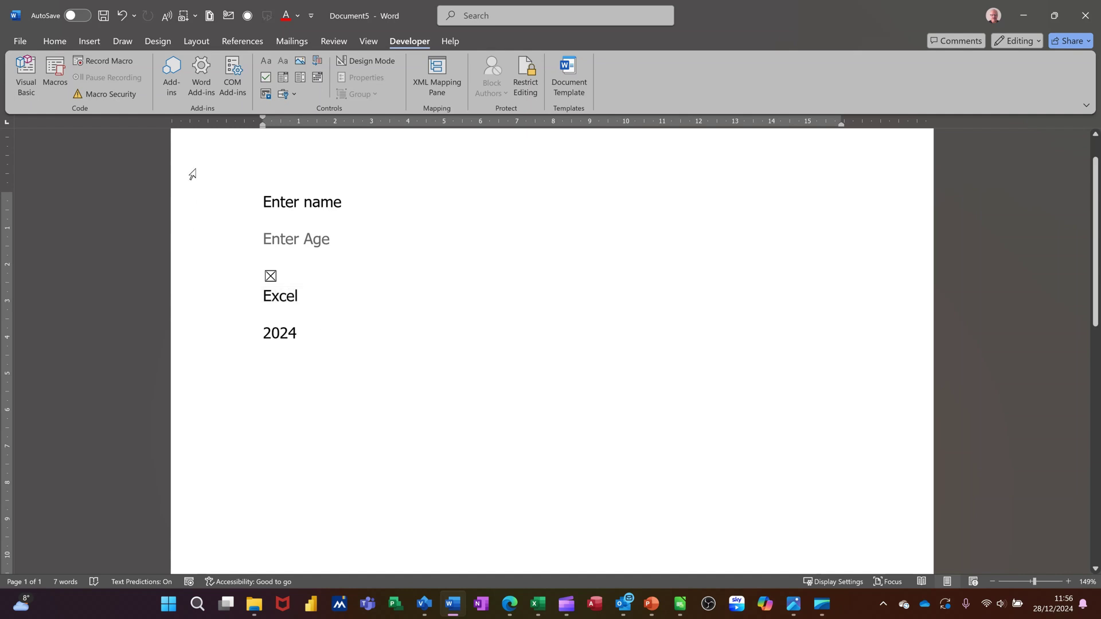
Put all form lines in a Repeating Section content control and add two blank copies below.
left_click_drag(225, 202, 236, 349)
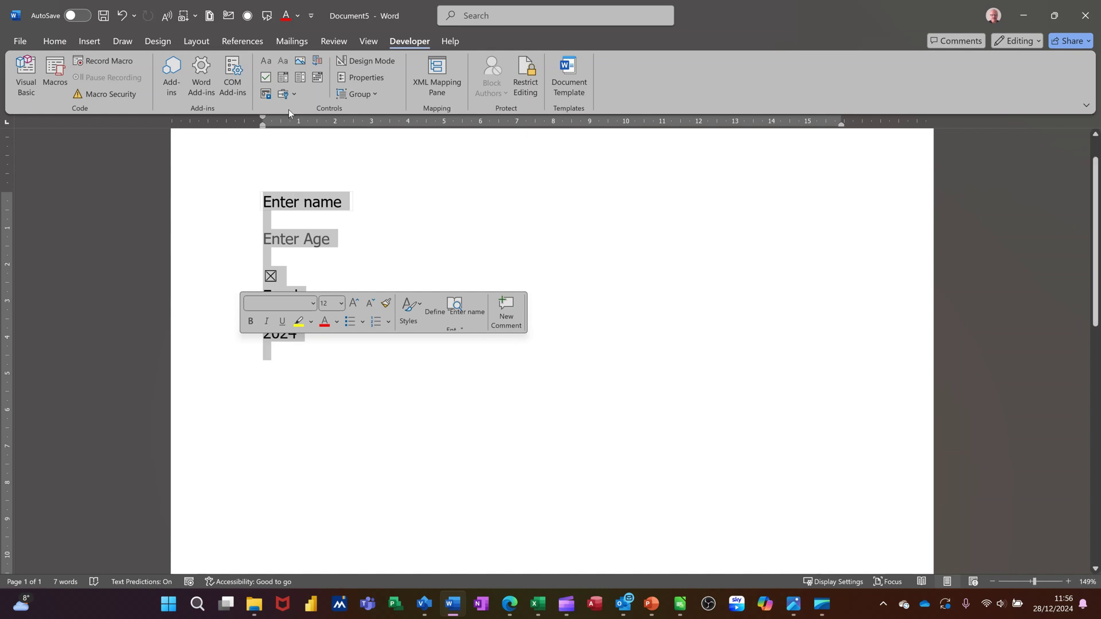
left_click(265, 93)
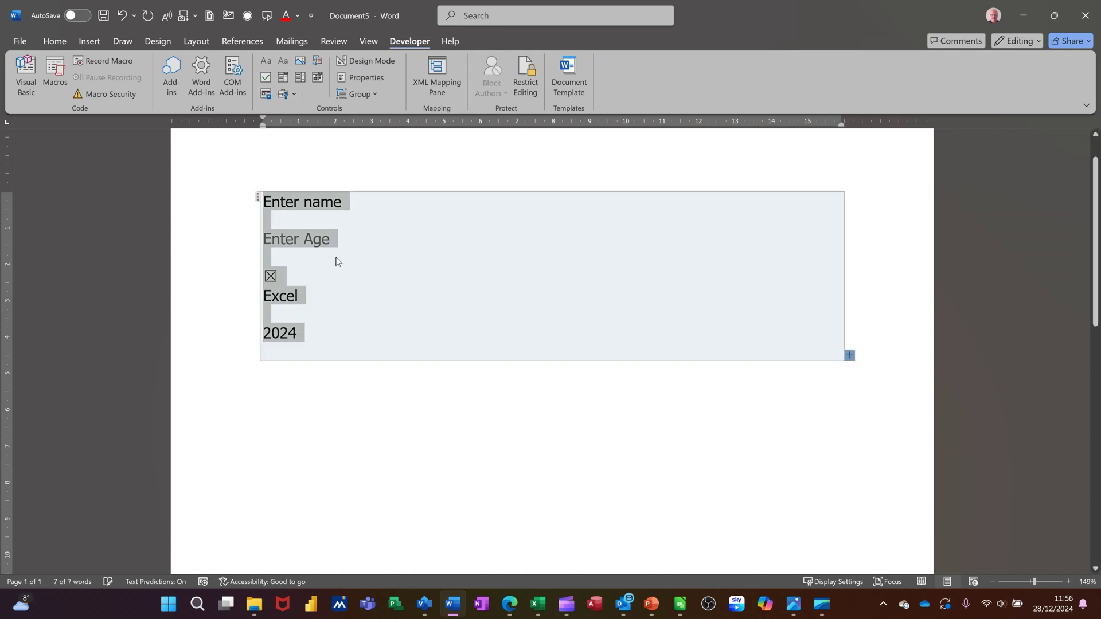
left_click(850, 355)
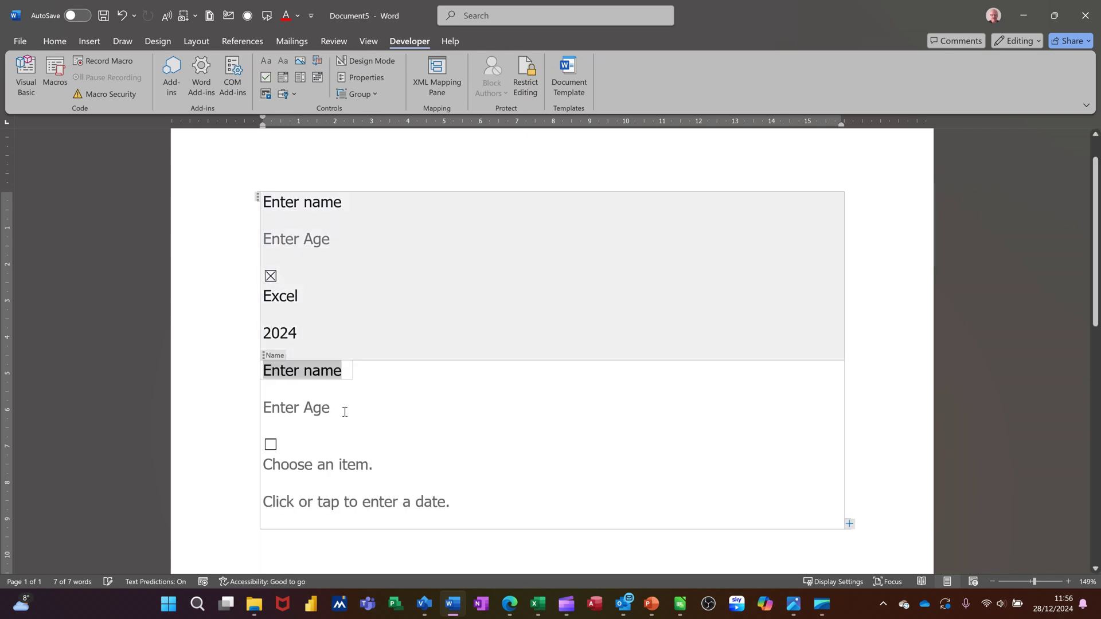
left_click(849, 523)
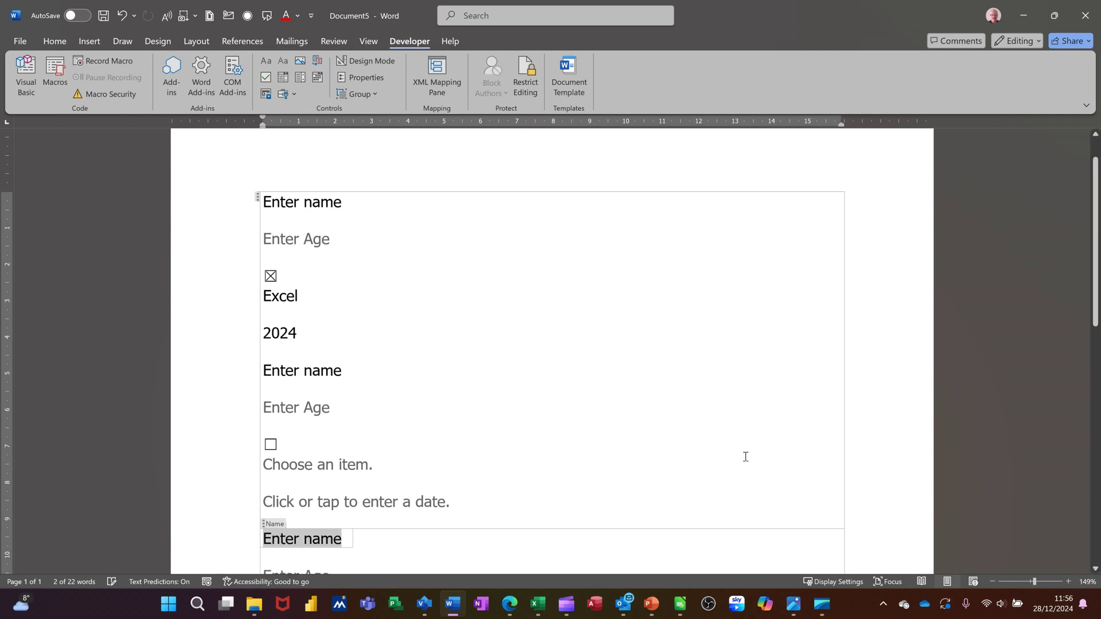
scroll(685, 423, "down", 3)
scroll(676, 422, "up", 4)
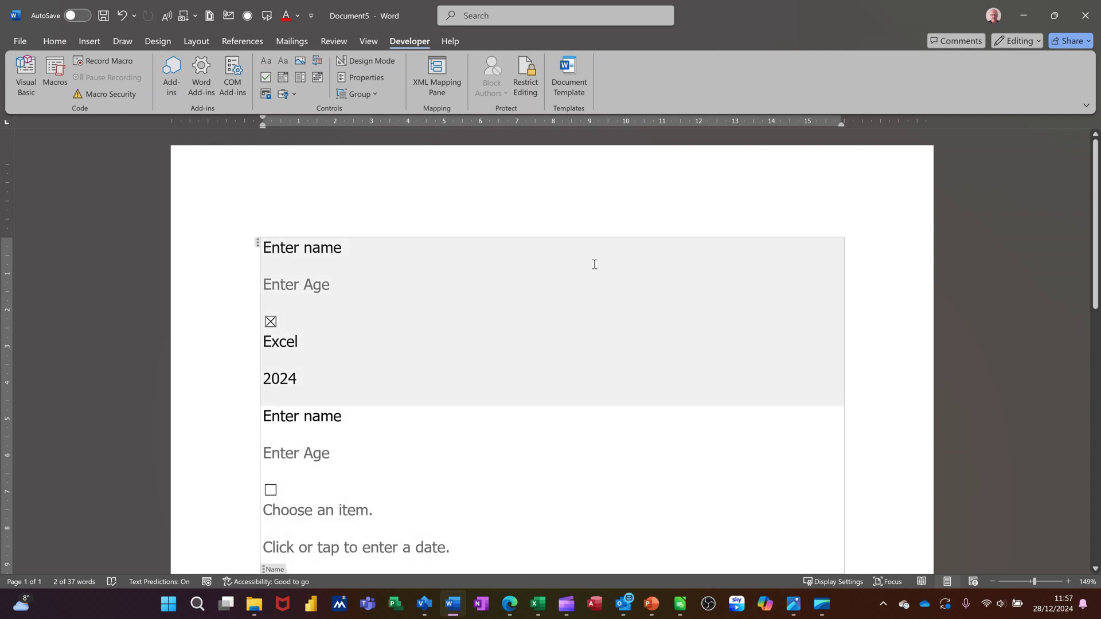
left_click(226, 358)
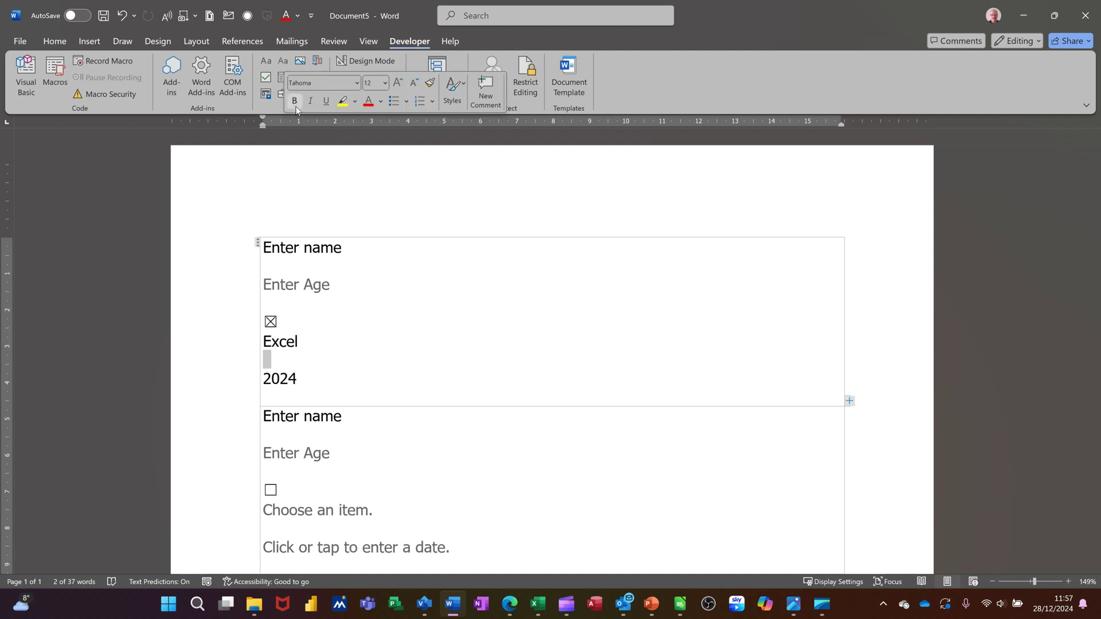
left_click(363, 63)
left_click(363, 63)
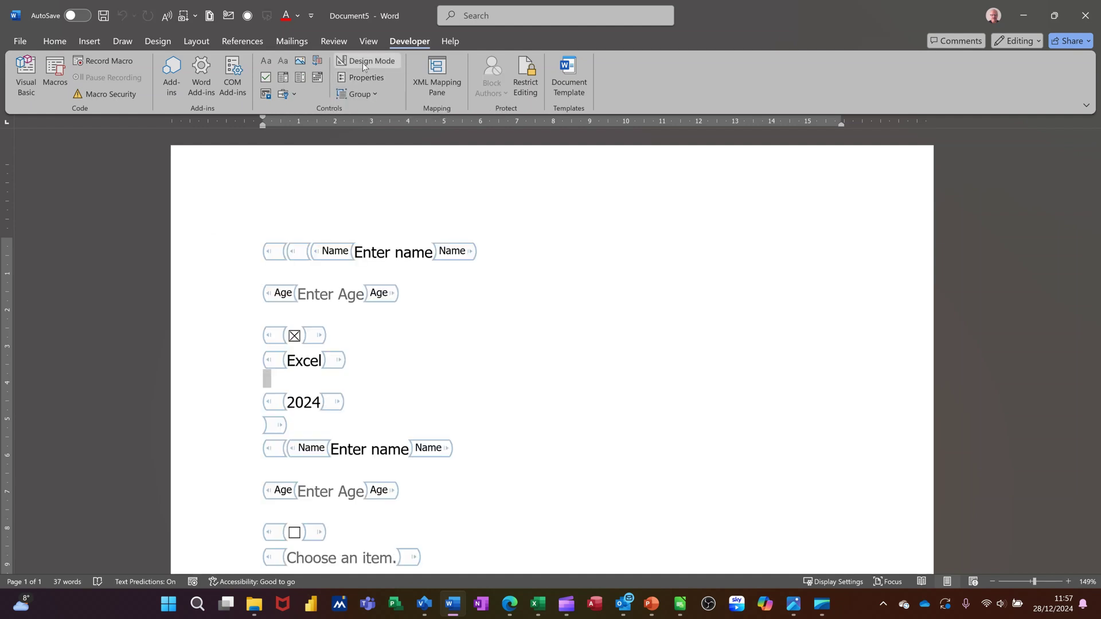
left_click(360, 77)
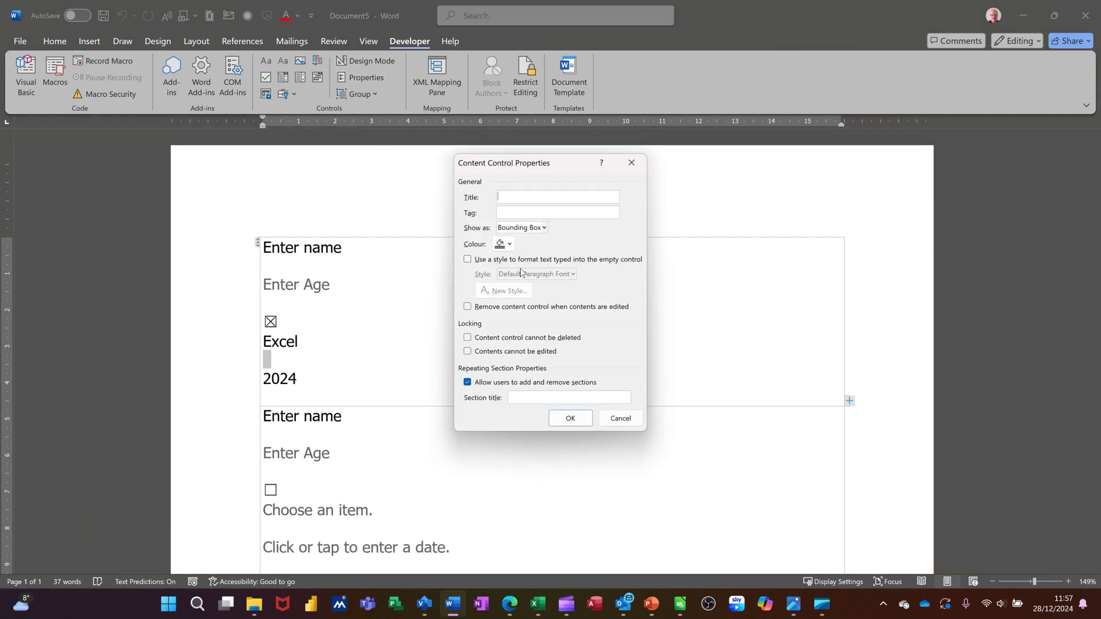
left_click(618, 424)
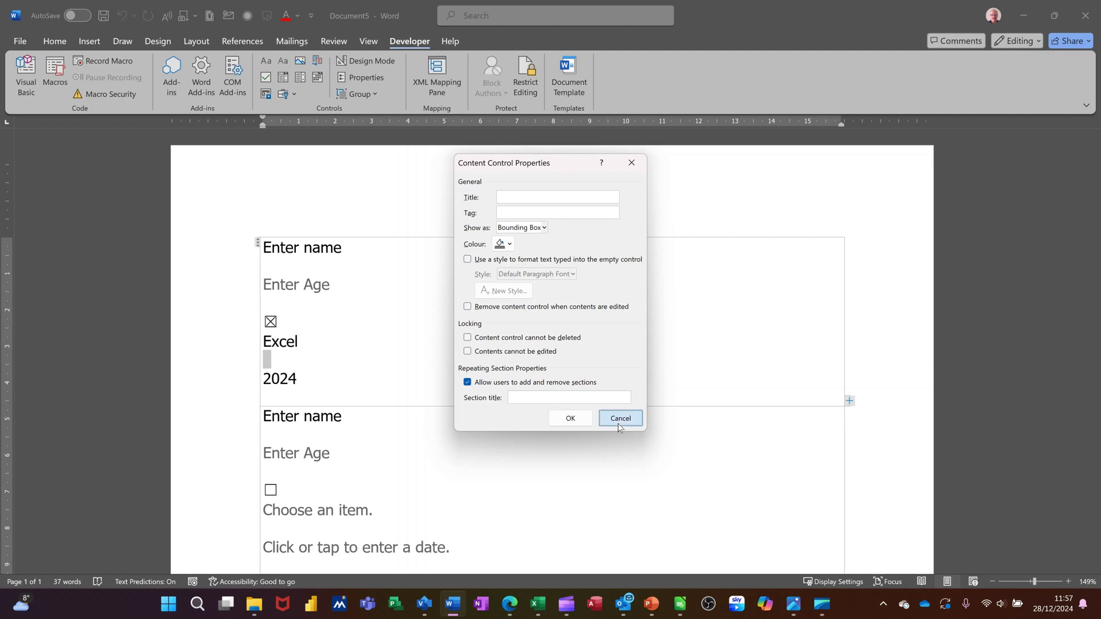